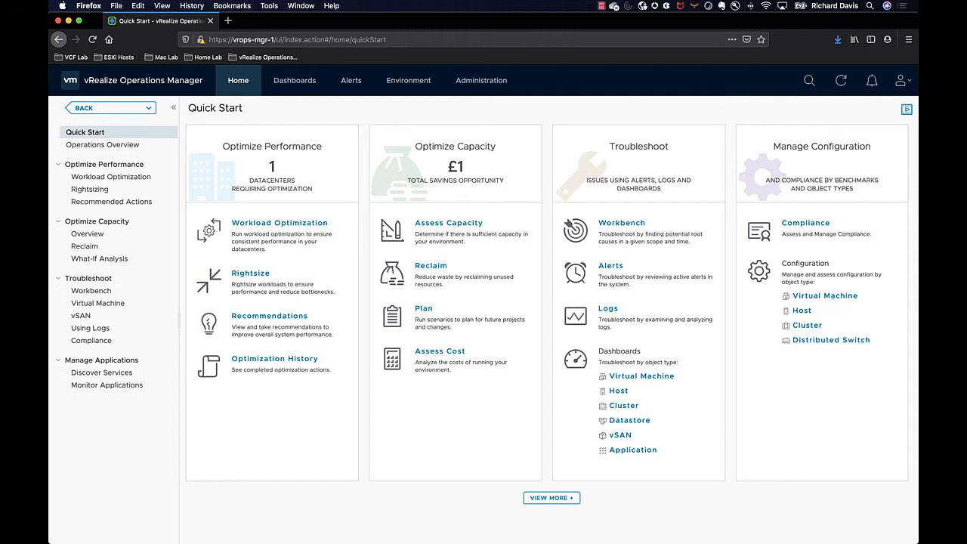
# Browse the dashboard categories, including Optimize and Performance Troubleshooting, and view the VM Configuration dashboard
pyautogui.click(298, 86)
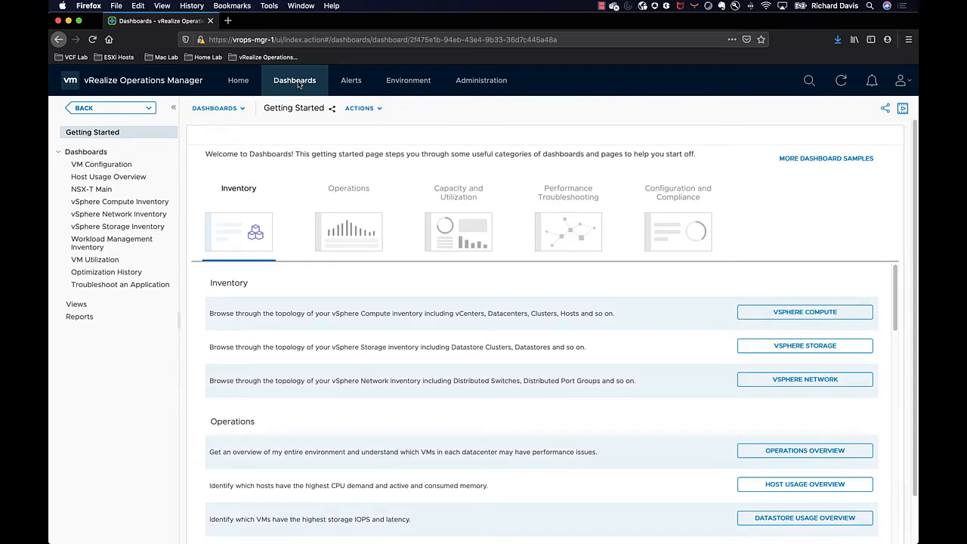
pyautogui.click(241, 109)
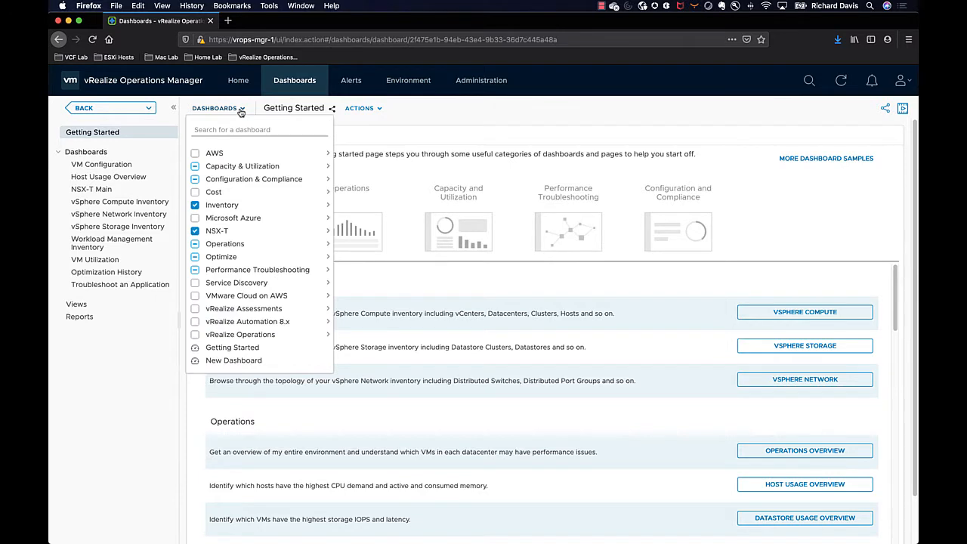
pyautogui.moveTo(263, 246)
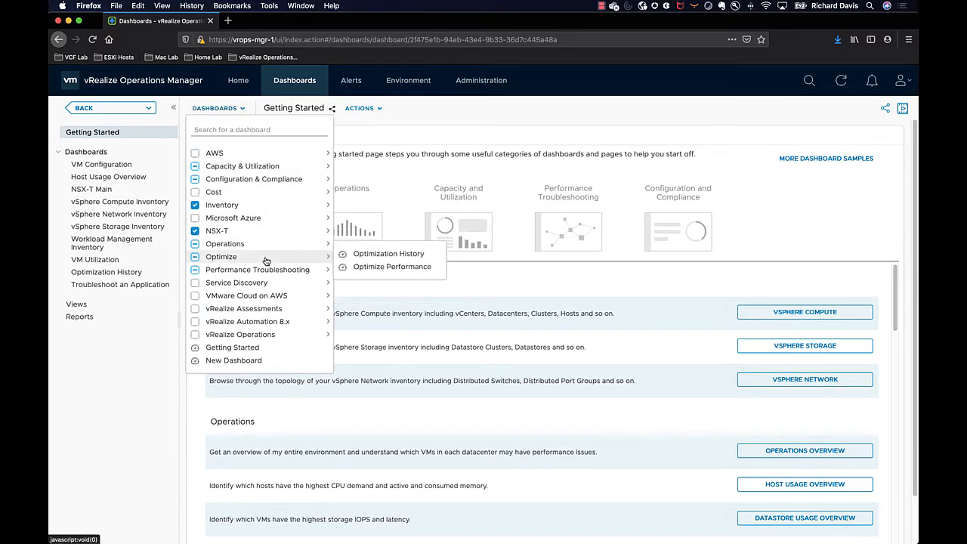
pyautogui.moveTo(273, 271)
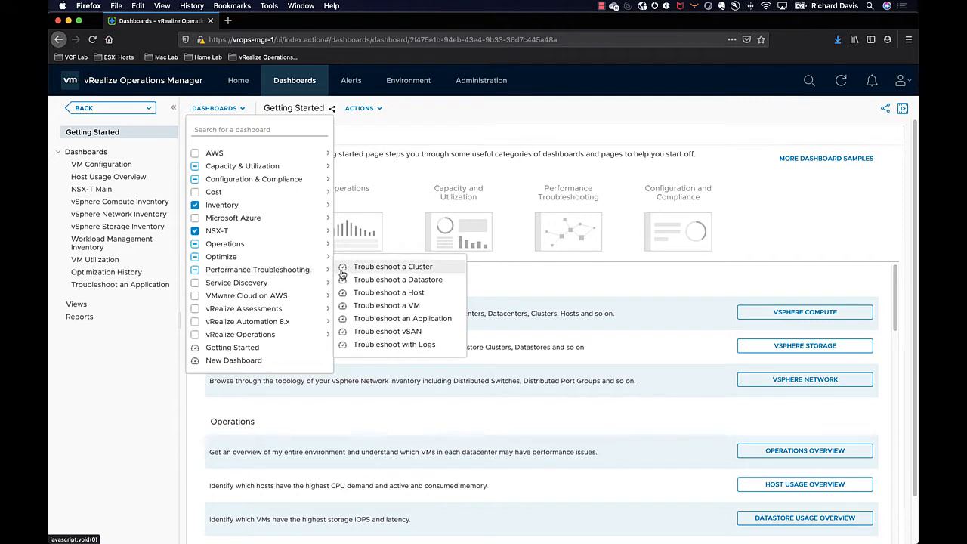
pyautogui.click(133, 166)
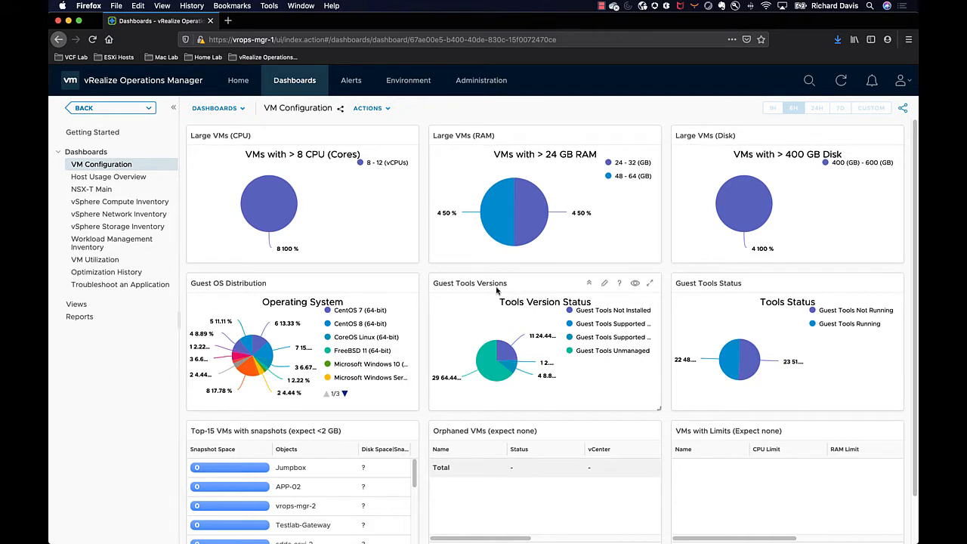
# View the VM Utilization dashboard for the Interconnect-1-IX-I1 virtual machine
pyautogui.click(108, 261)
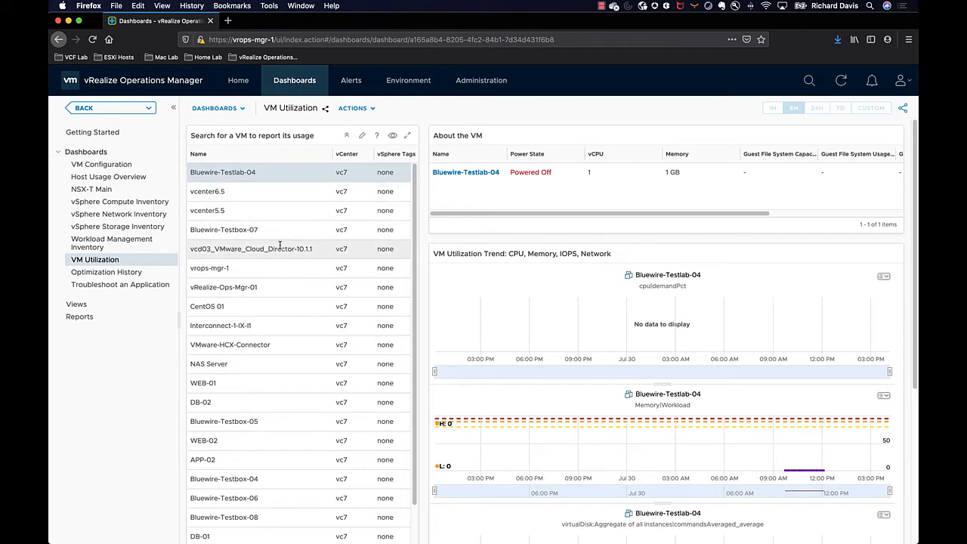
pyautogui.scroll(-2, 280, 247)
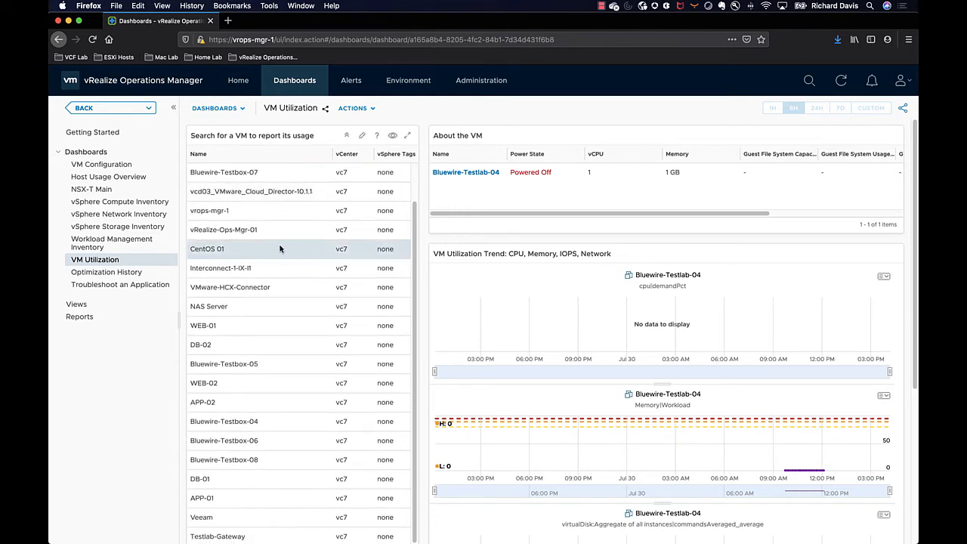
pyautogui.click(284, 269)
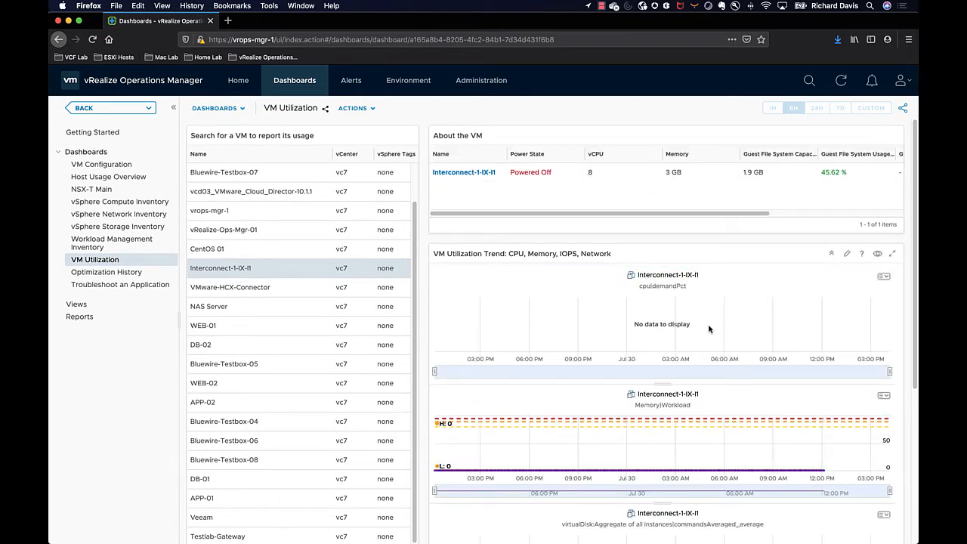
# Create a new dashboard and look through the available widgets in an enlarged widget gallery
pyautogui.click(371, 110)
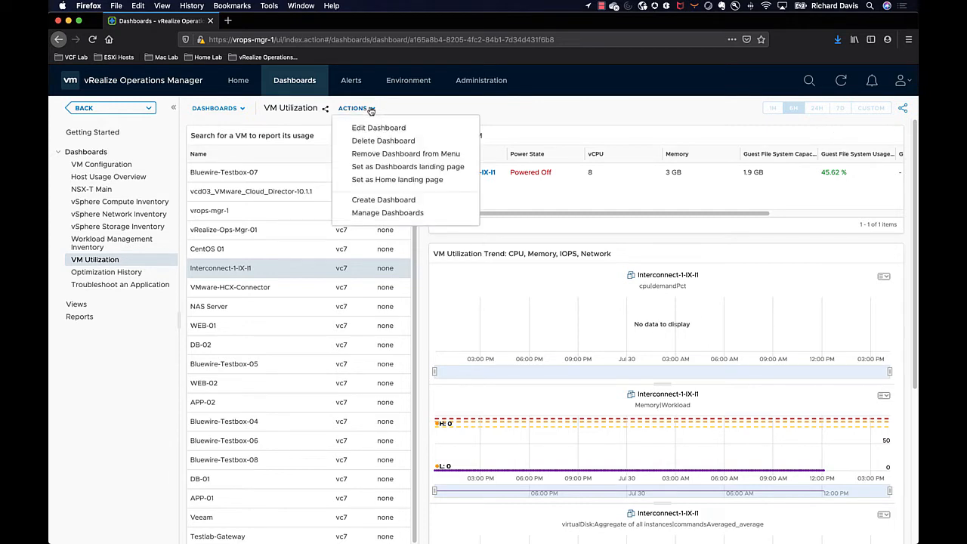
pyautogui.click(410, 201)
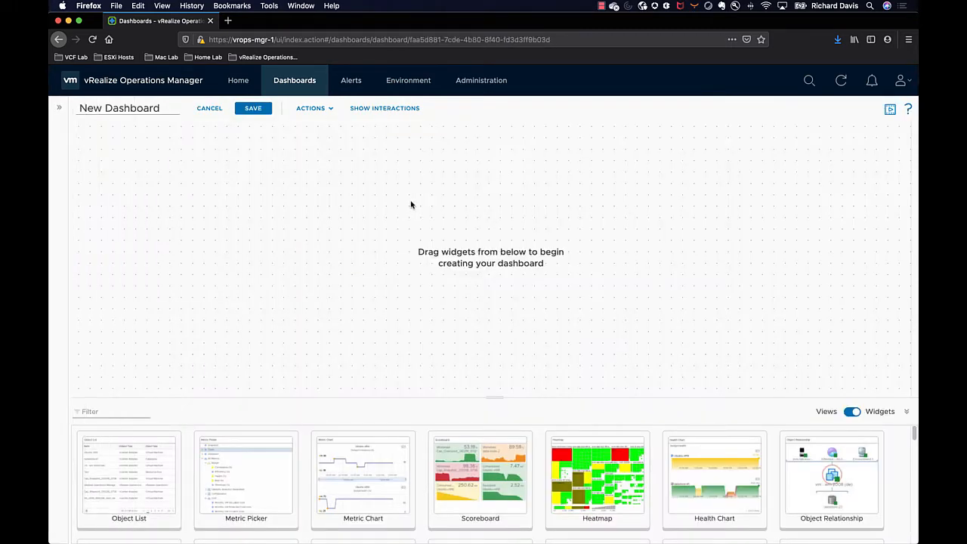
pyautogui.moveTo(496, 397); pyautogui.dragTo(550, 259)
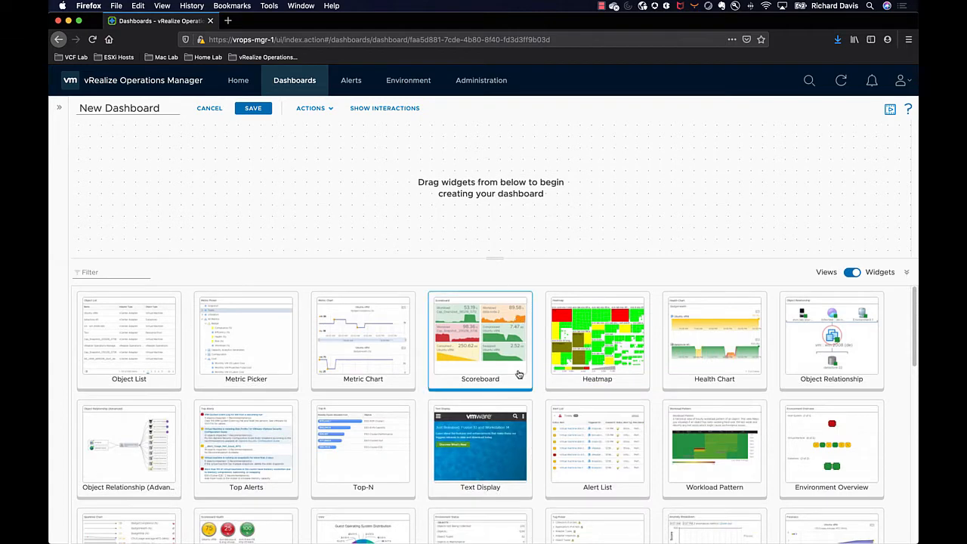
pyautogui.scroll(-2, 428, 408)
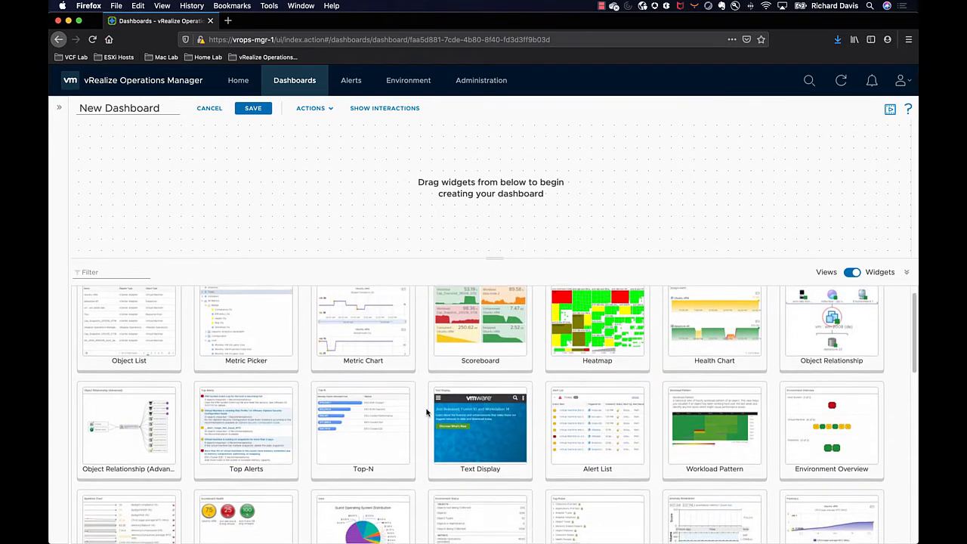
pyautogui.scroll(-2, 426, 412)
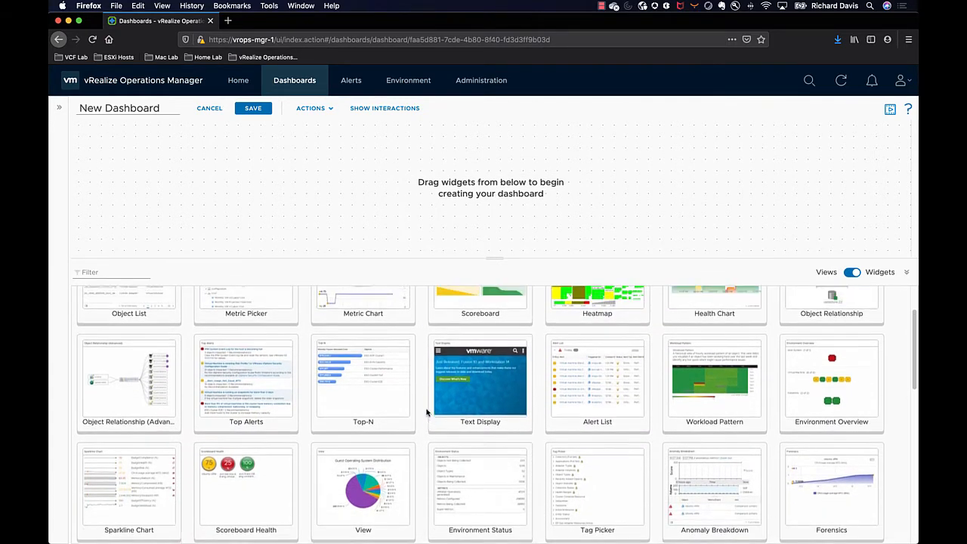
pyautogui.scroll(3, 426, 412)
# Add an Object List widget to the dashboard canvas with a Scoreboard widget beside it, and enlarge the canvas area
pyautogui.moveTo(494, 257); pyautogui.dragTo(494, 310)
pyautogui.moveTo(139, 399); pyautogui.dragTo(112, 163)
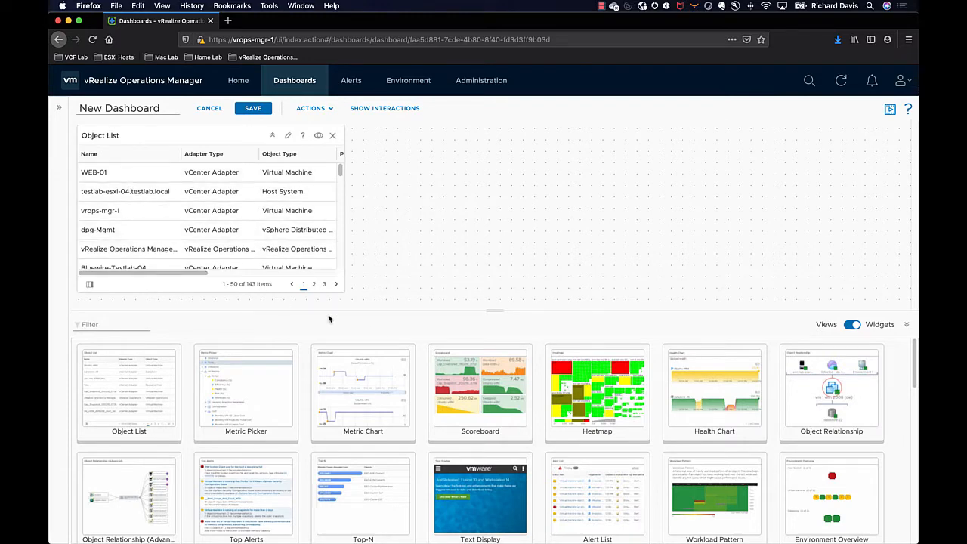
pyautogui.moveTo(481, 393); pyautogui.dragTo(412, 185)
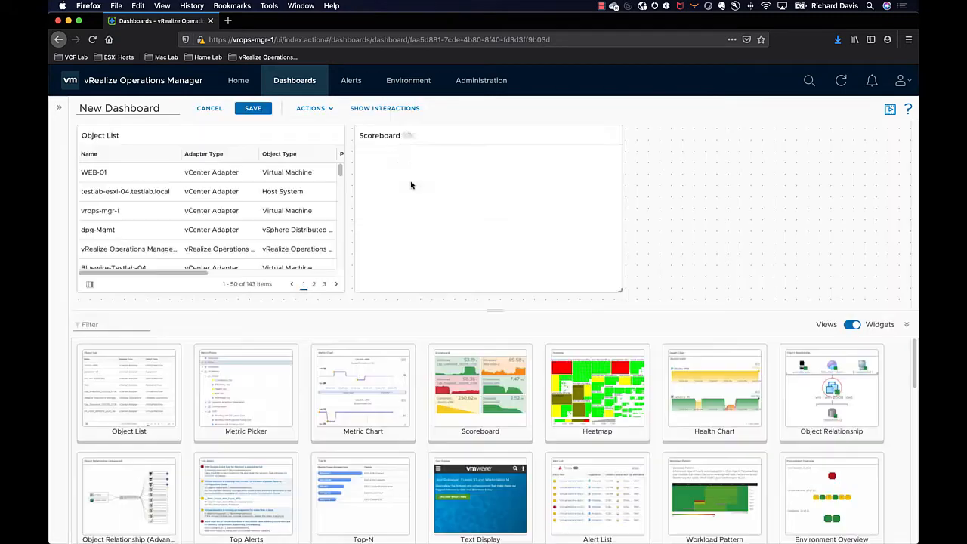
pyautogui.moveTo(499, 316); pyautogui.dragTo(491, 418)
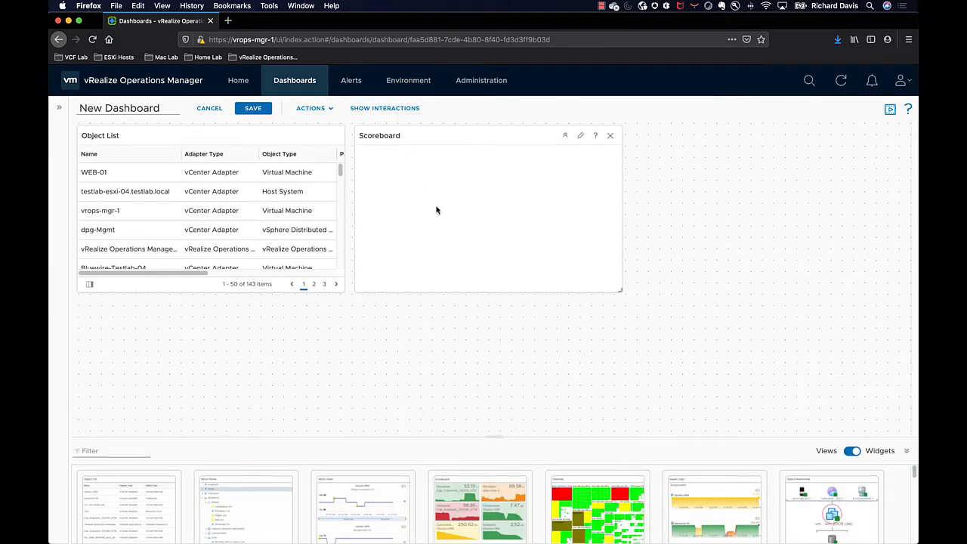
# Select several objects in the Object List, ending with WEB-01, to check whether the Scoreboard responds
pyautogui.click(224, 191)
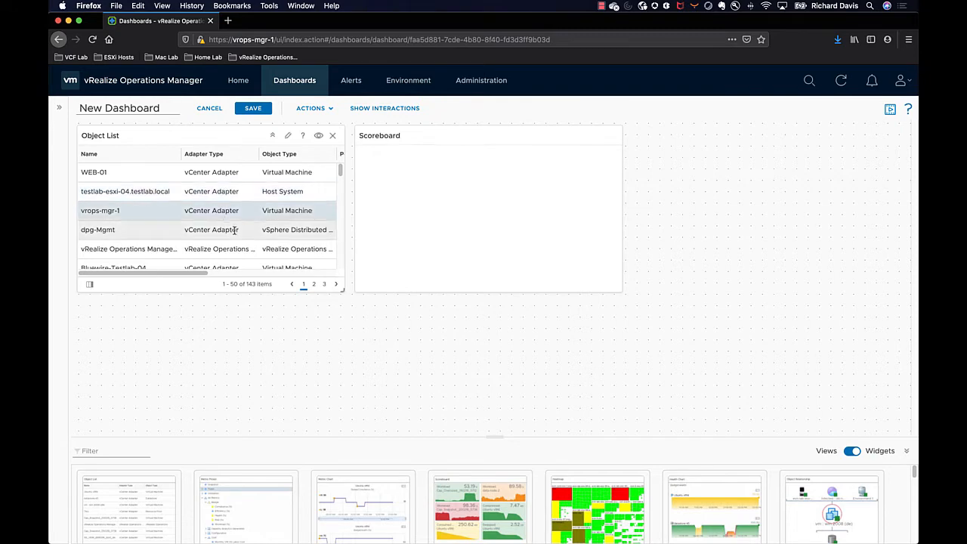
pyautogui.click(233, 229)
pyautogui.click(213, 178)
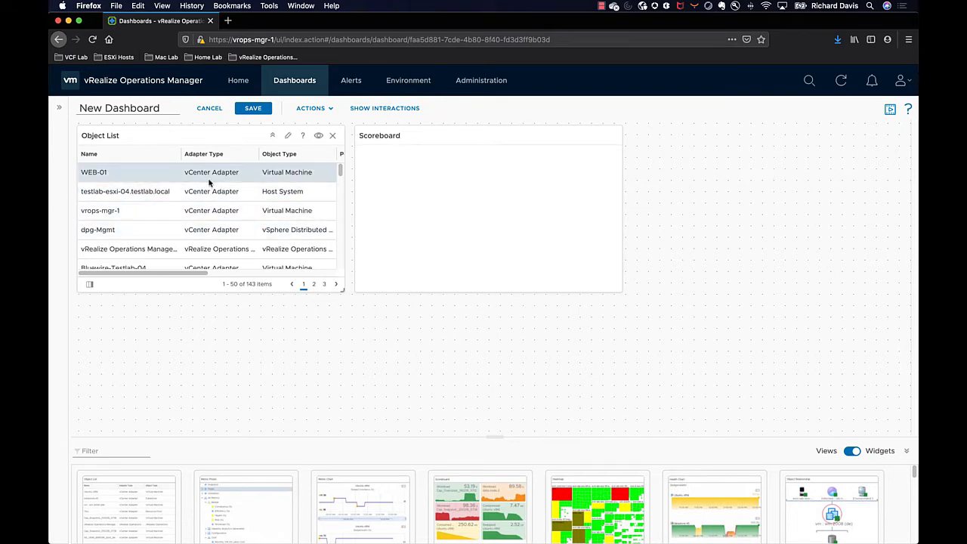
# Create a widget interaction from the Object List's object output to the Scoreboard's object input
pyautogui.click(386, 109)
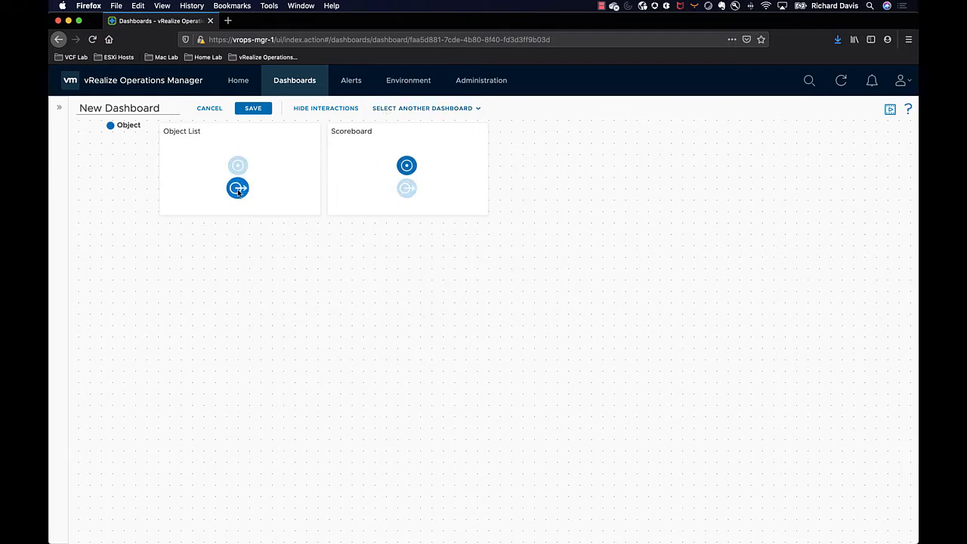
pyautogui.moveTo(241, 195); pyautogui.dragTo(406, 164)
pyautogui.moveTo(238, 189); pyautogui.dragTo(405, 164)
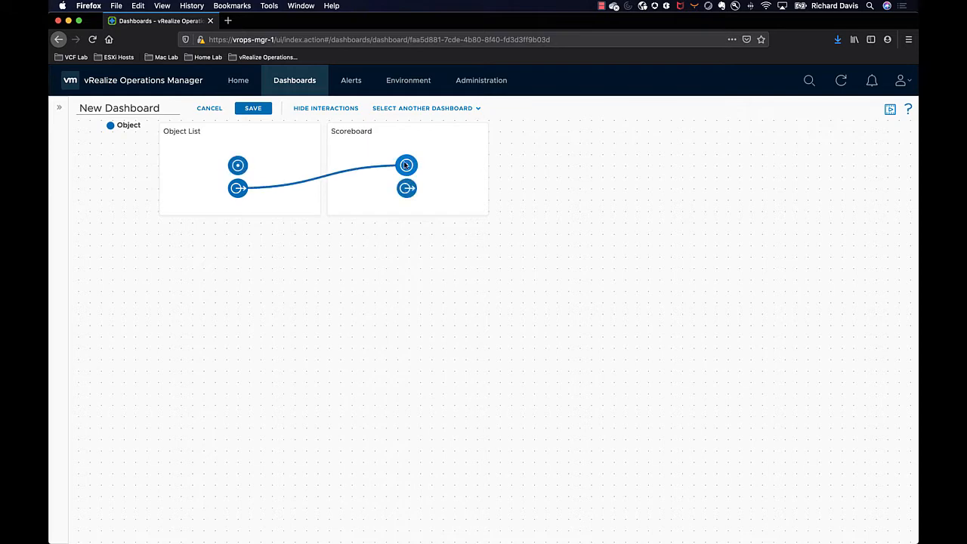
pyautogui.click(338, 110)
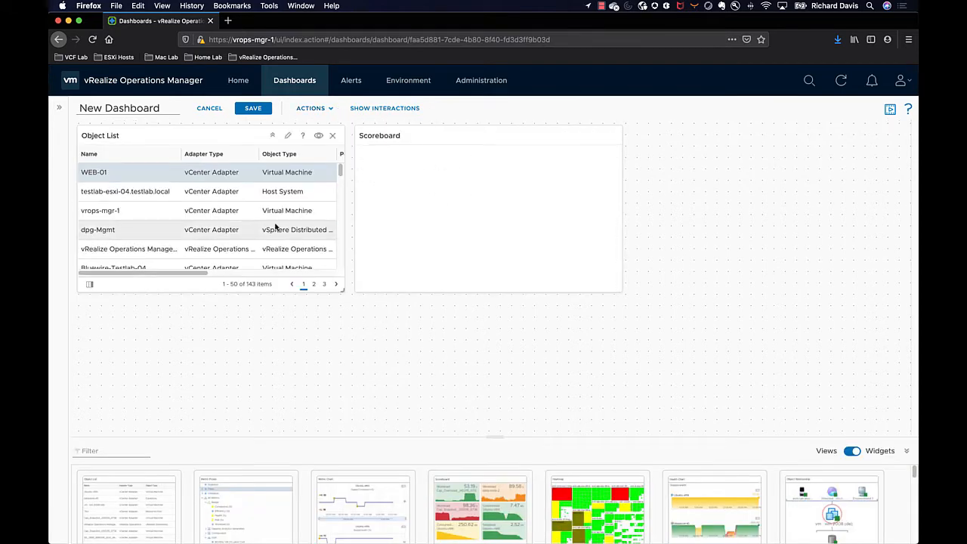
# Test the Scoreboard interaction by selecting vrops-mgr-1 and another object further down the Object List
pyautogui.click(129, 216)
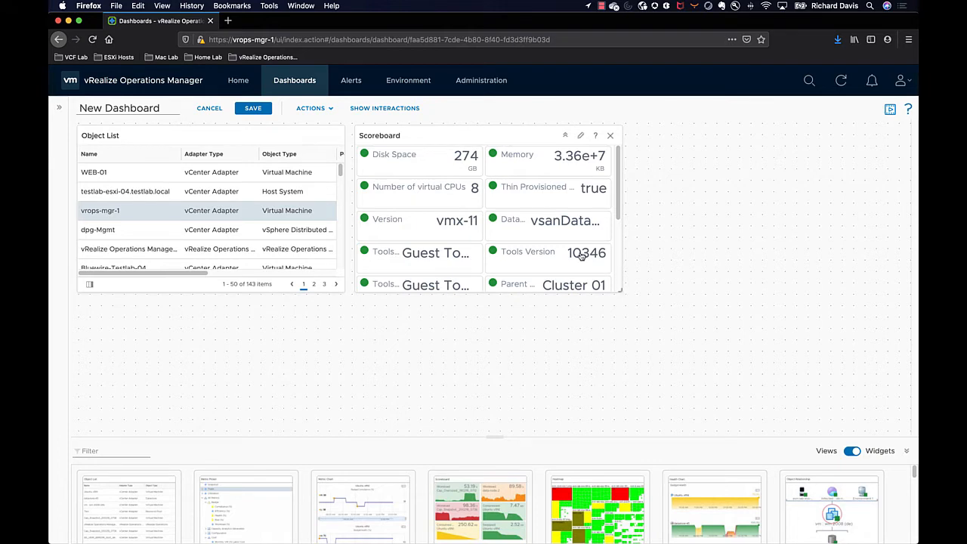
pyautogui.scroll(-3, 581, 256)
pyautogui.scroll(3, 581, 256)
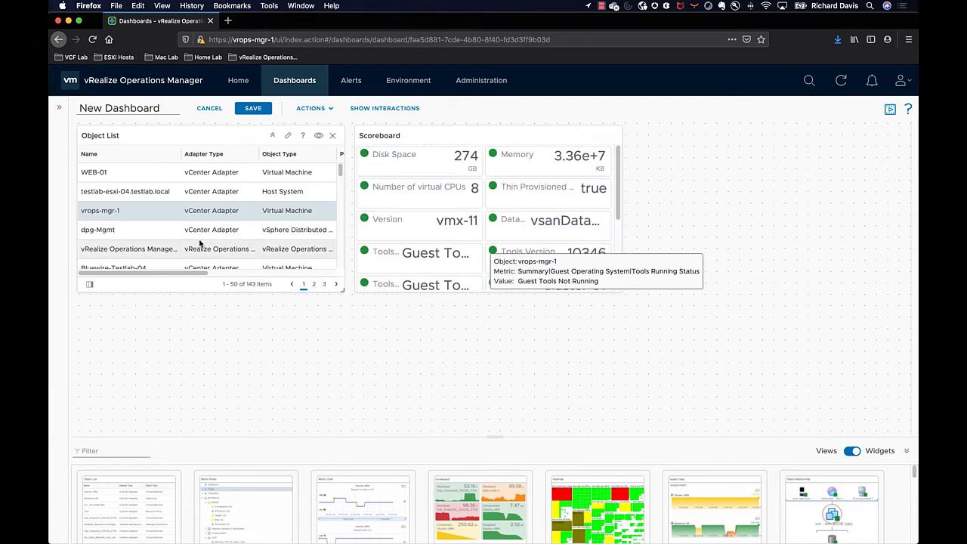
pyautogui.scroll(-4, 191, 242)
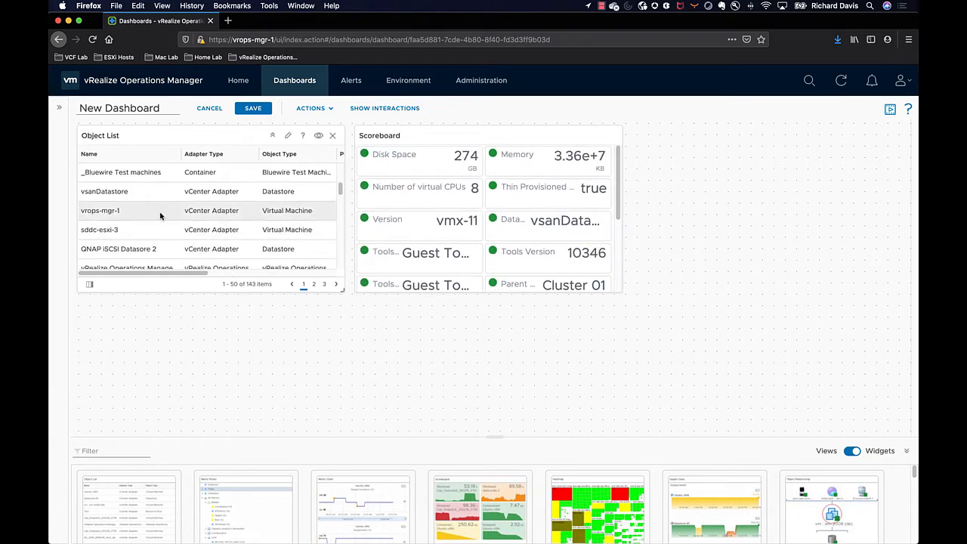
pyautogui.scroll(-3, 156, 230)
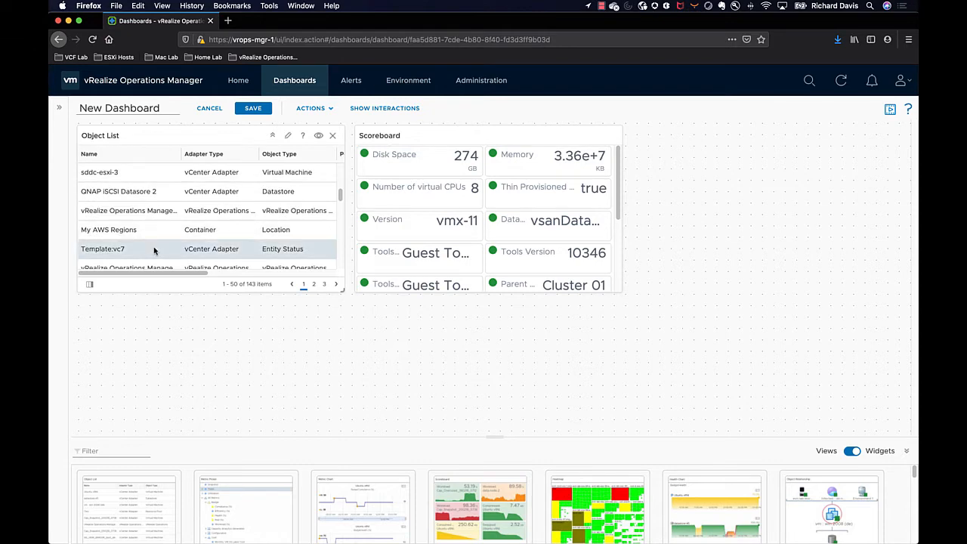
pyautogui.scroll(-5, 159, 241)
pyautogui.click(173, 200)
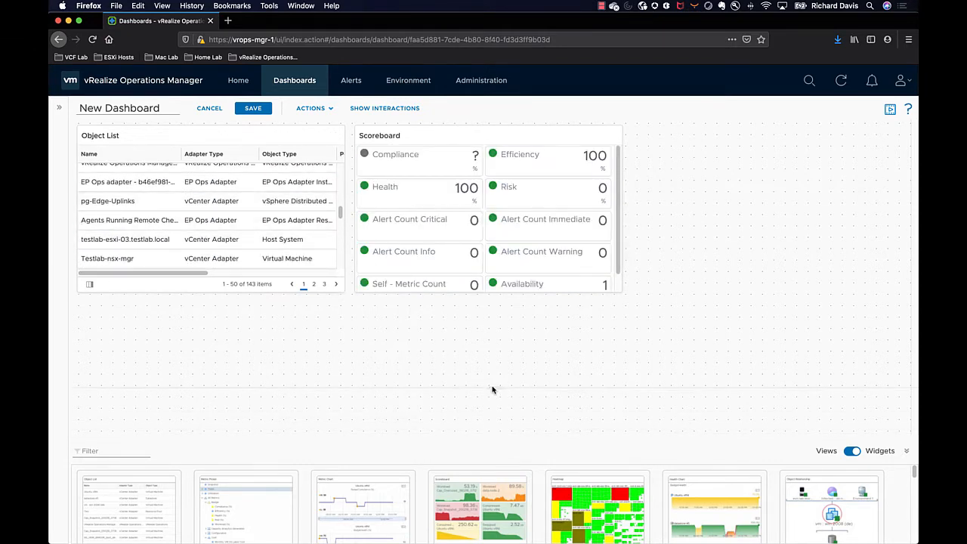
# Add a Metric Chart widget below the Object List and widen it to span both upper widgets
pyautogui.moveTo(492, 390); pyautogui.dragTo(492, 384)
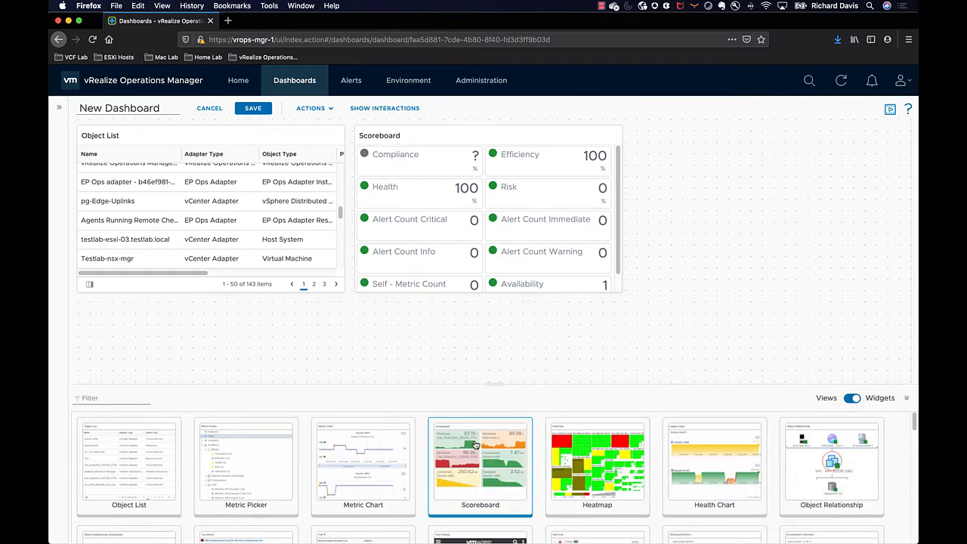
pyautogui.moveTo(374, 462); pyautogui.dragTo(106, 309)
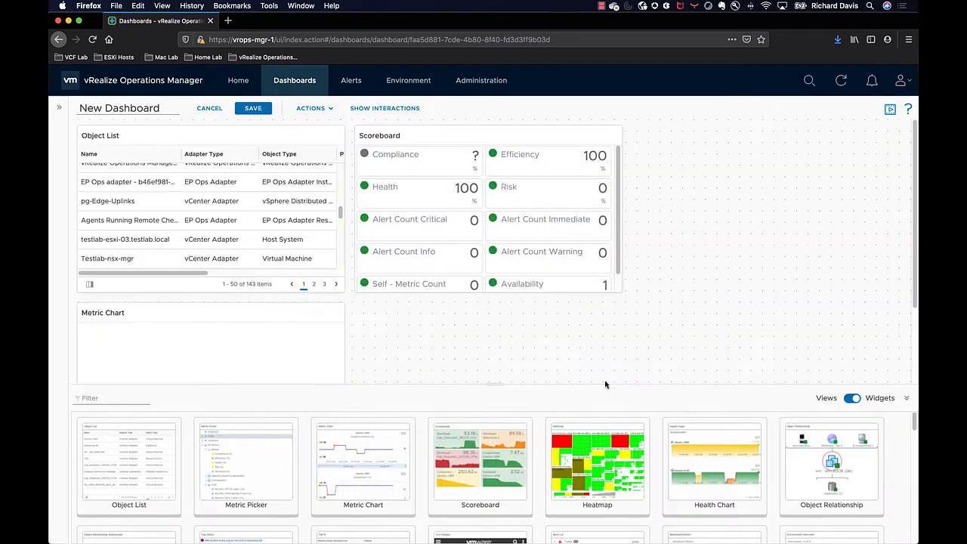
pyautogui.moveTo(493, 383); pyautogui.dragTo(487, 470)
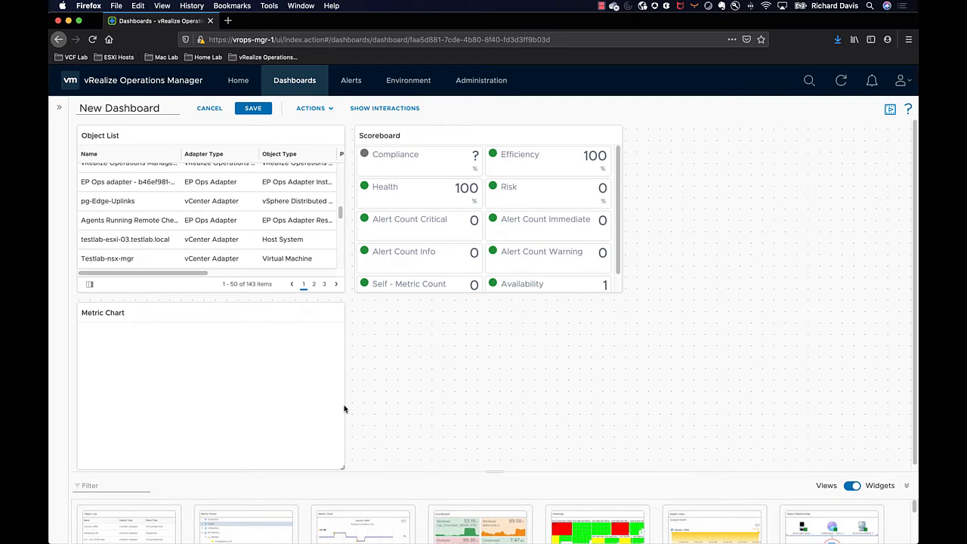
pyautogui.moveTo(344, 469); pyautogui.dragTo(619, 465)
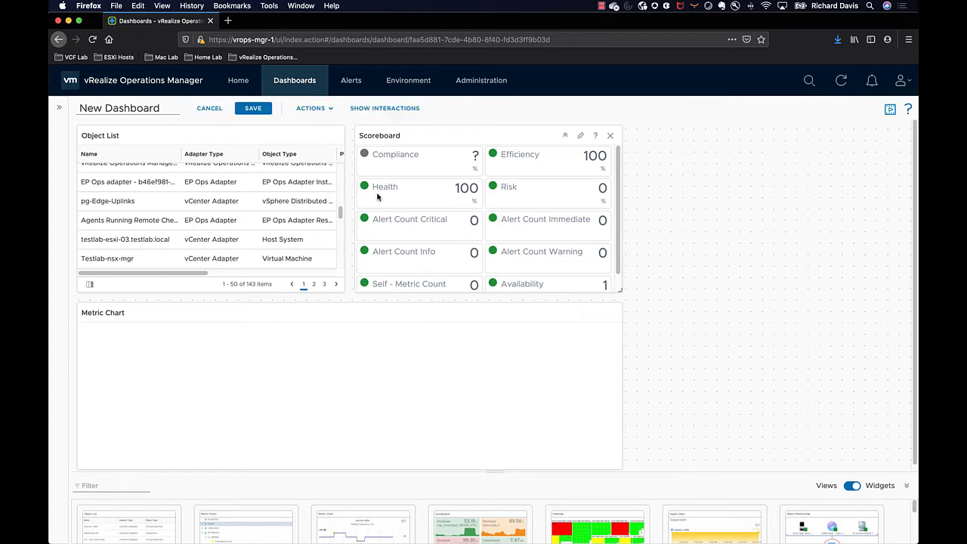
# Create a widget interaction from the Object List's object output to the Metric Chart's object input
pyautogui.click(380, 110)
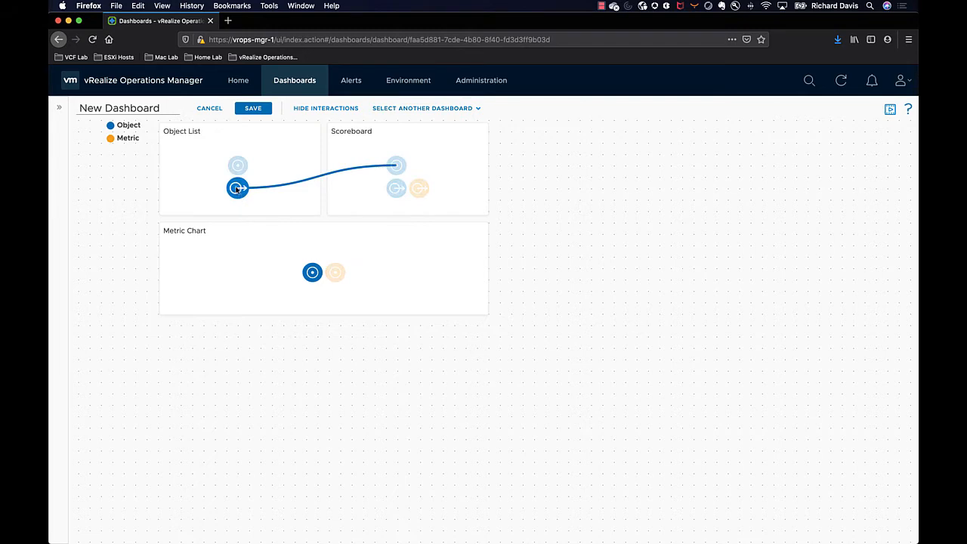
pyautogui.moveTo(239, 192); pyautogui.dragTo(310, 269)
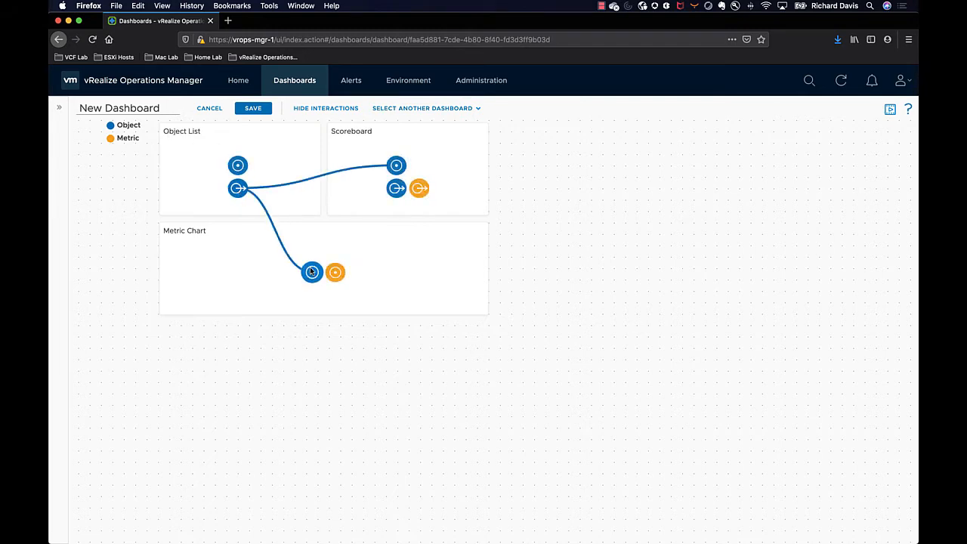
pyautogui.click(318, 110)
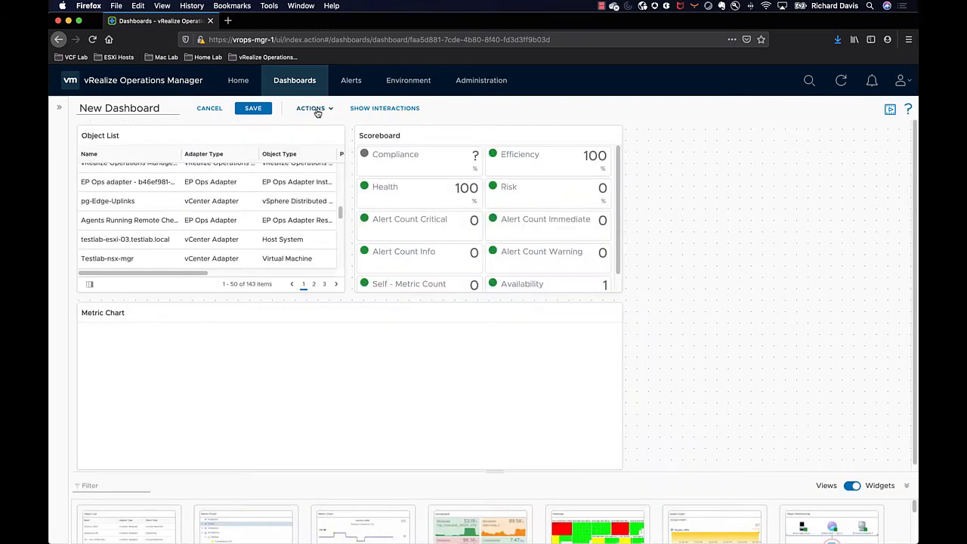
# Select Bluewire-Testbox-05 in the Object List and review its metrics in the Metric Chart
pyautogui.scroll(-3, 165, 249)
pyautogui.click(165, 240)
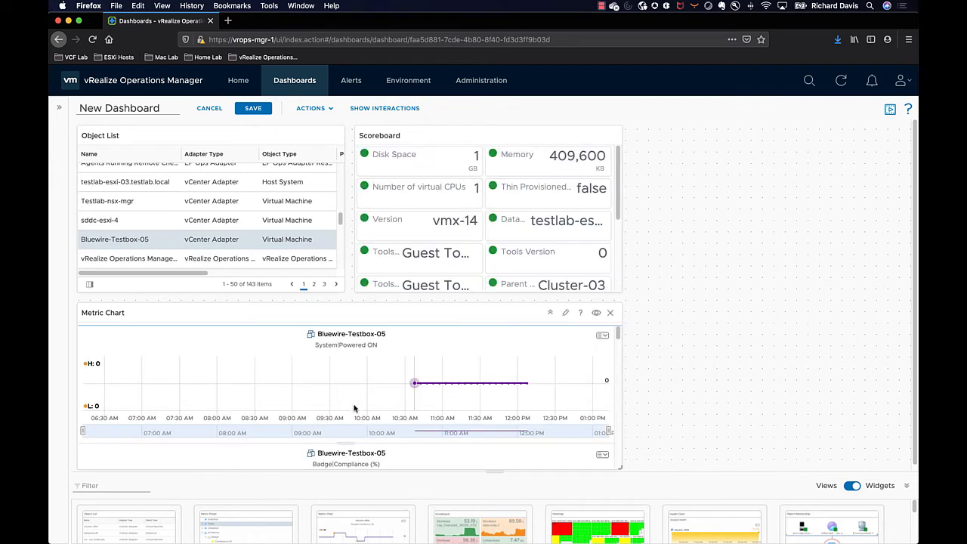
pyautogui.scroll(-1, 385, 405)
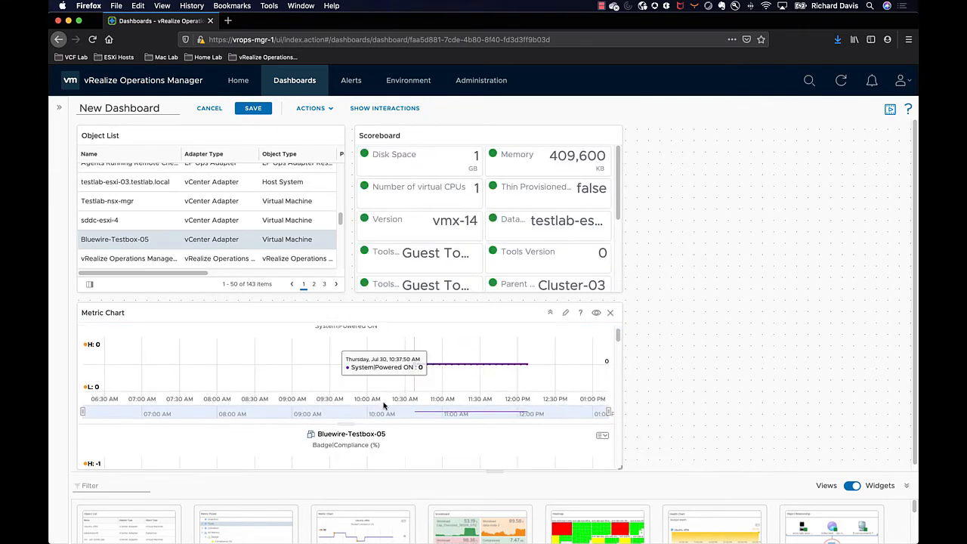
# Add an Object Relationship widget beside the Scoreboard and stretch it down alongside the Metric Chart
pyautogui.scroll(1, 385, 405)
pyautogui.scroll(1, 548, 470)
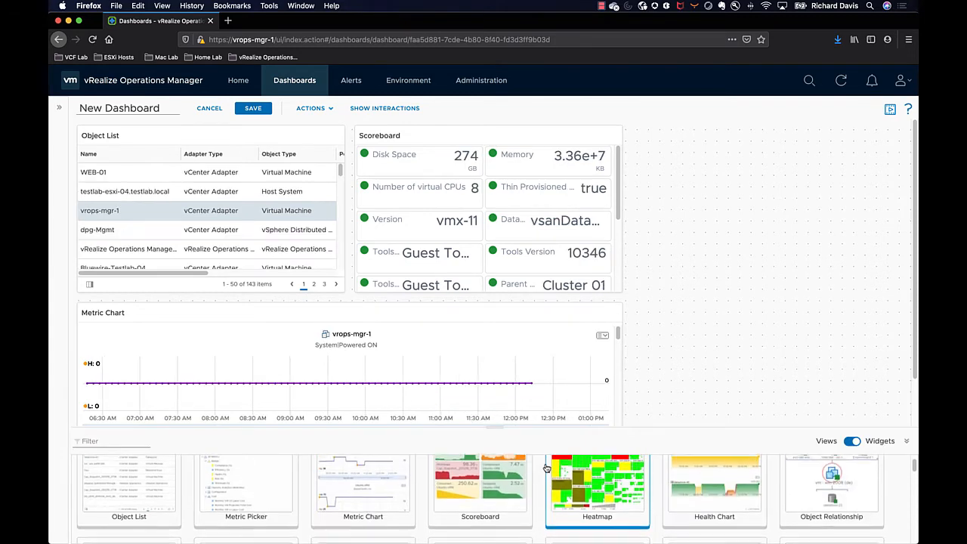
pyautogui.moveTo(819, 500); pyautogui.dragTo(698, 183)
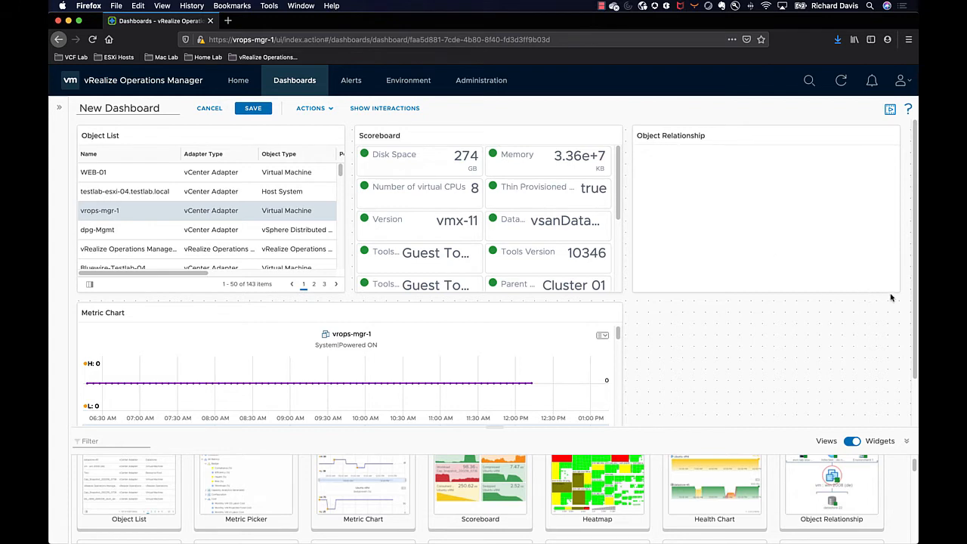
pyautogui.moveTo(899, 292); pyautogui.dragTo(900, 431)
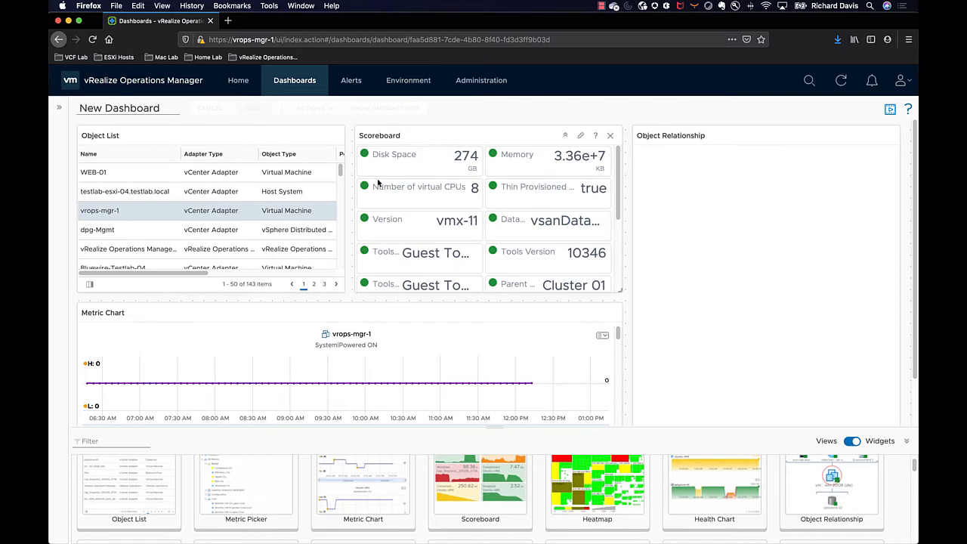
# Create a widget interaction from the Object List's object output to the Object Relationship widget's object input
pyautogui.click(382, 109)
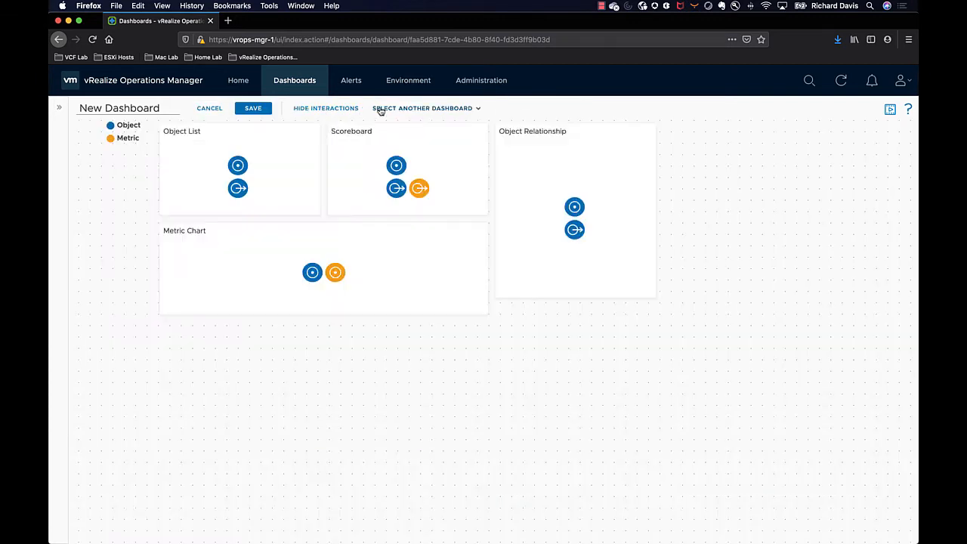
pyautogui.moveTo(237, 188); pyautogui.dragTo(574, 207)
pyautogui.click(318, 110)
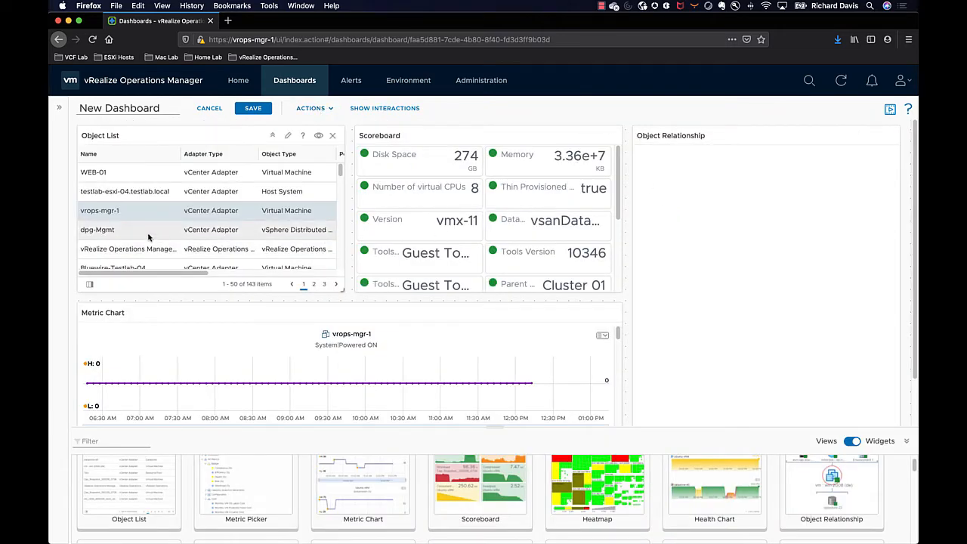
# Select WEB-01 in the Object List and inspect its parent and child objects in the Object Relationship widget
pyautogui.click(137, 171)
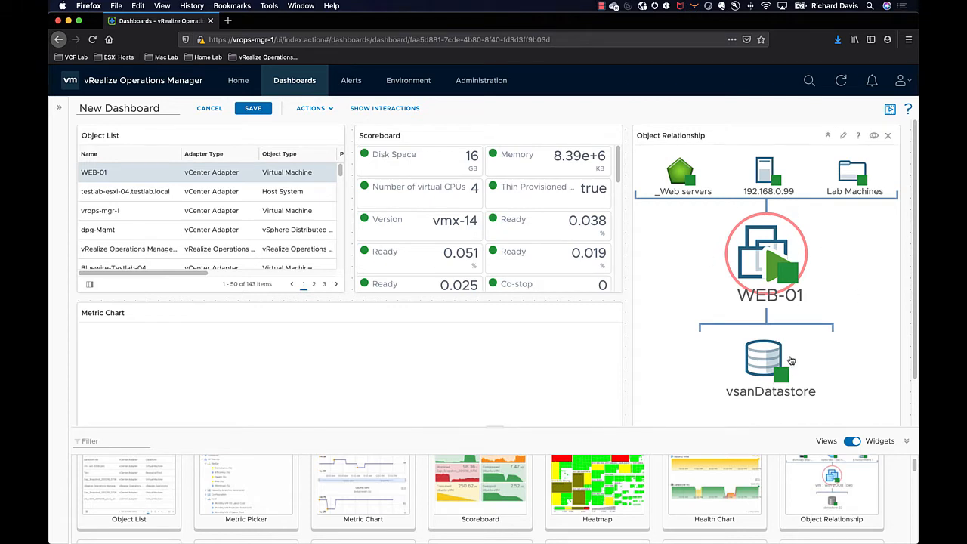
pyautogui.moveTo(765, 174)
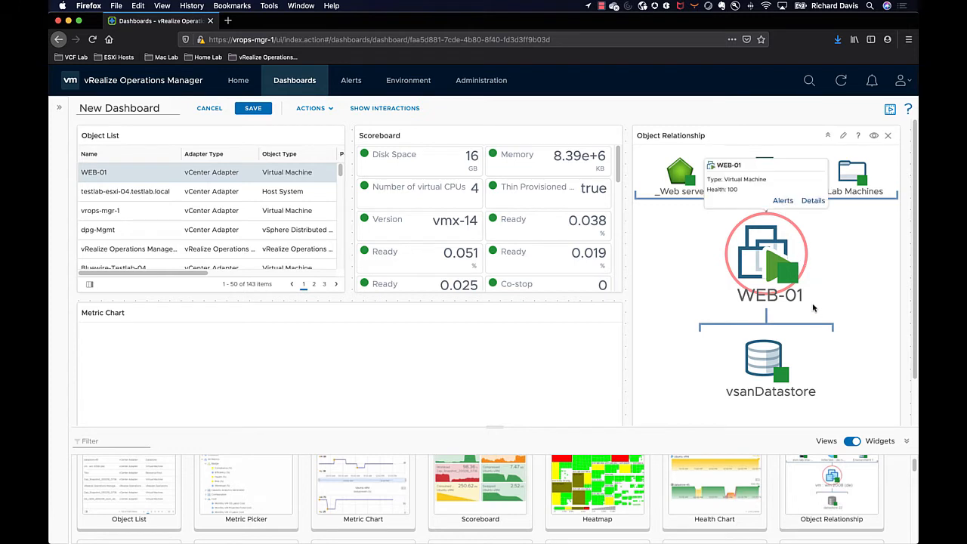
pyautogui.moveTo(684, 179)
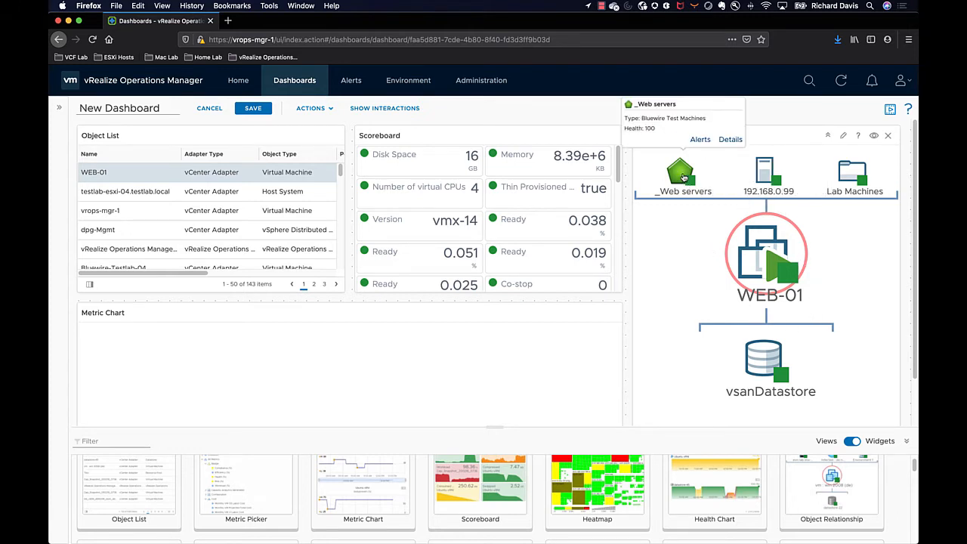
pyautogui.moveTo(833, 180)
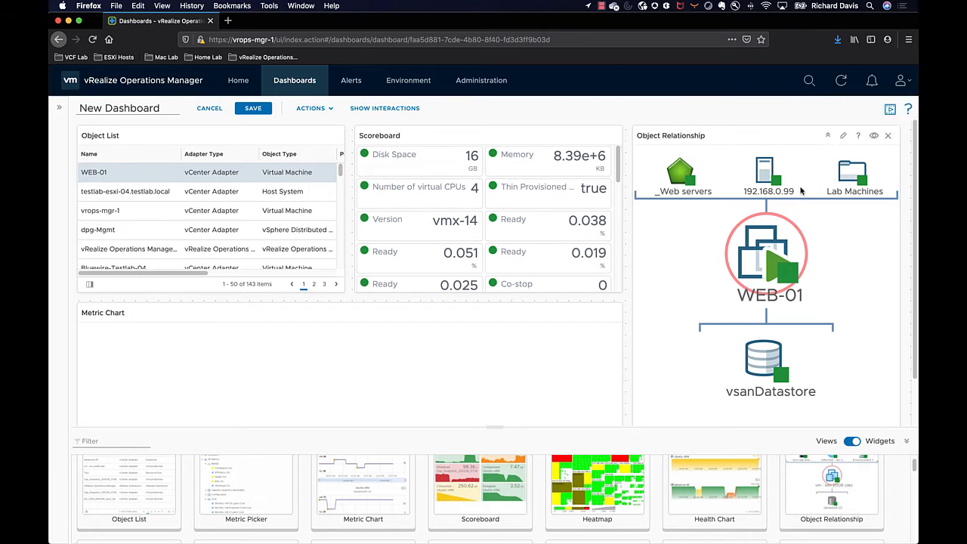
# Select vsanDatastore in the Object List and examine its related objects in the Object Relationship widget
pyautogui.scroll(-3, 336, 199)
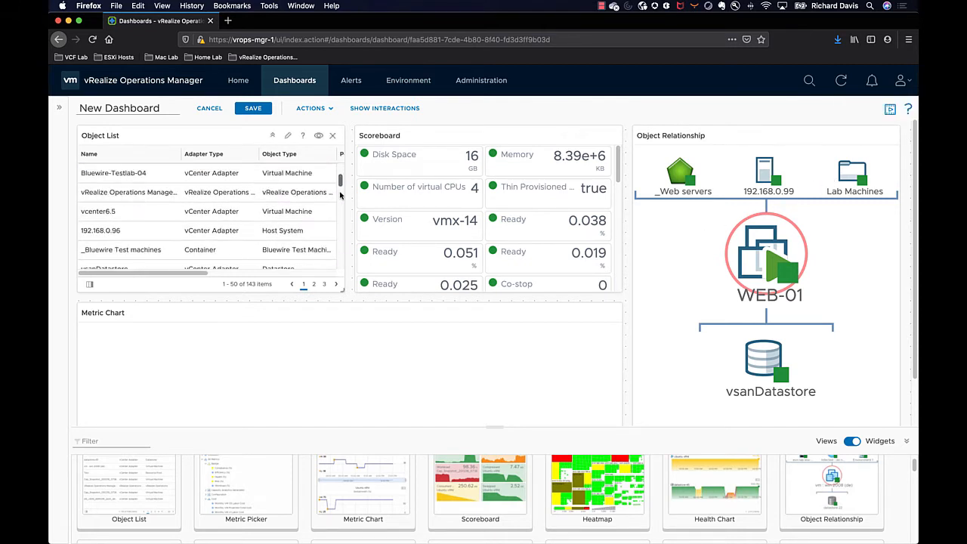
pyautogui.scroll(-3, 340, 185)
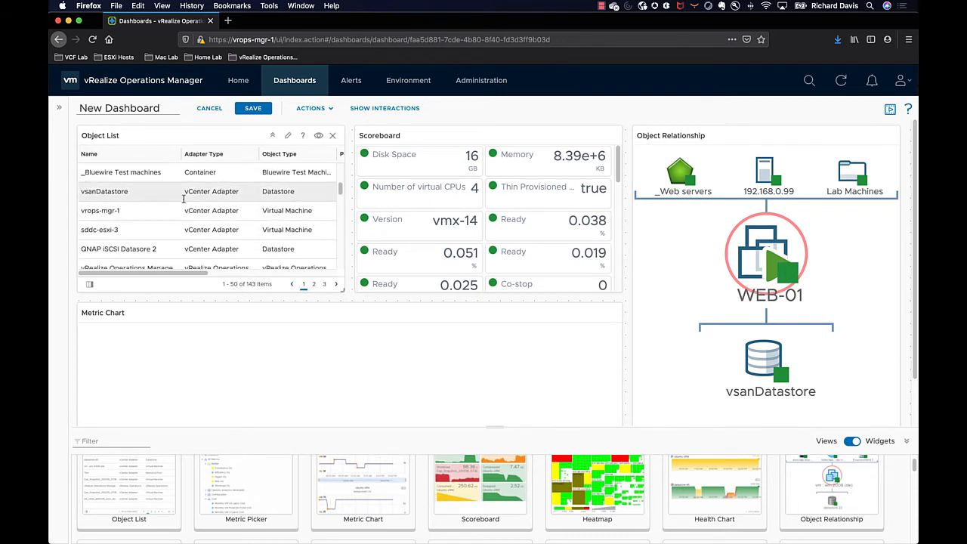
pyautogui.click(185, 191)
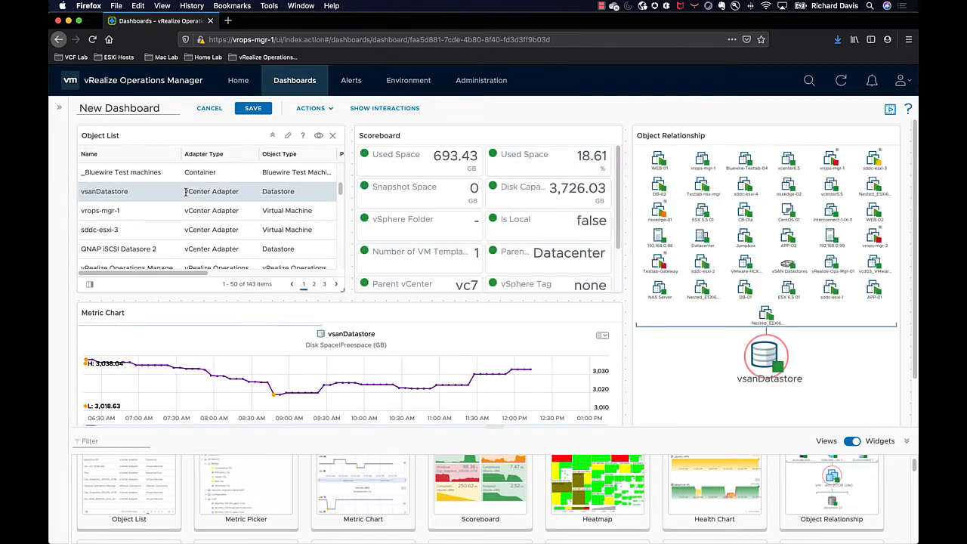
pyautogui.scroll(3, 842, 252)
pyautogui.scroll(-5, 842, 252)
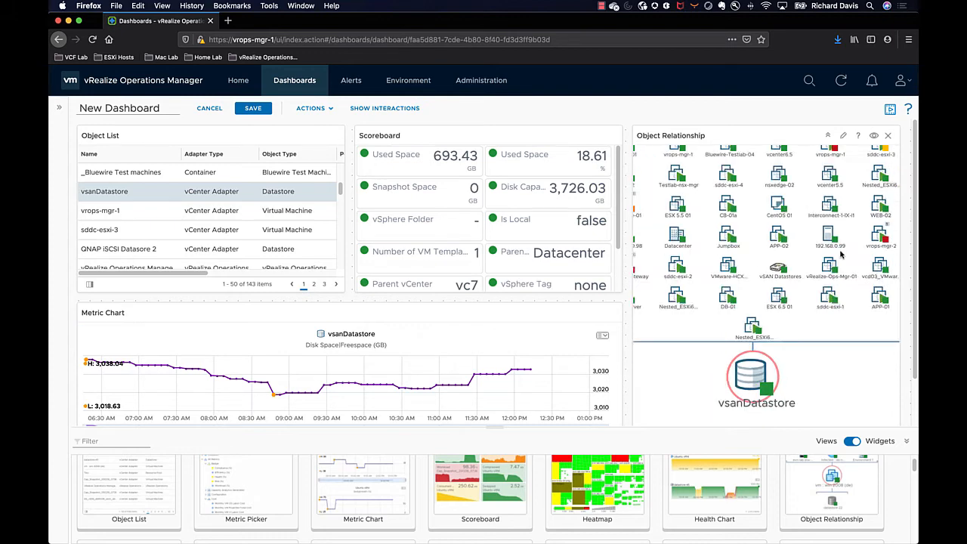
pyautogui.moveTo(840, 248); pyautogui.dragTo(780, 280)
pyautogui.scroll(3, 771, 291)
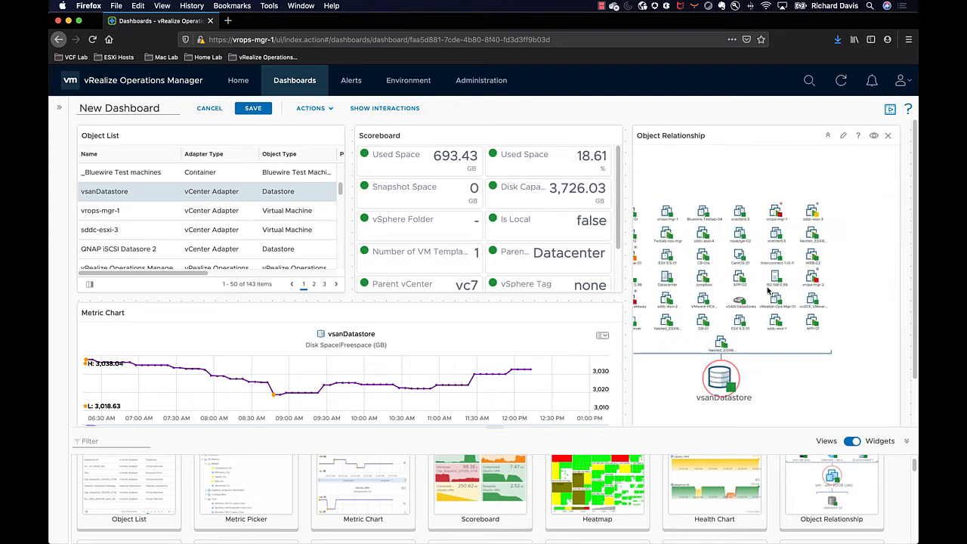
pyautogui.moveTo(678, 269); pyautogui.dragTo(766, 247)
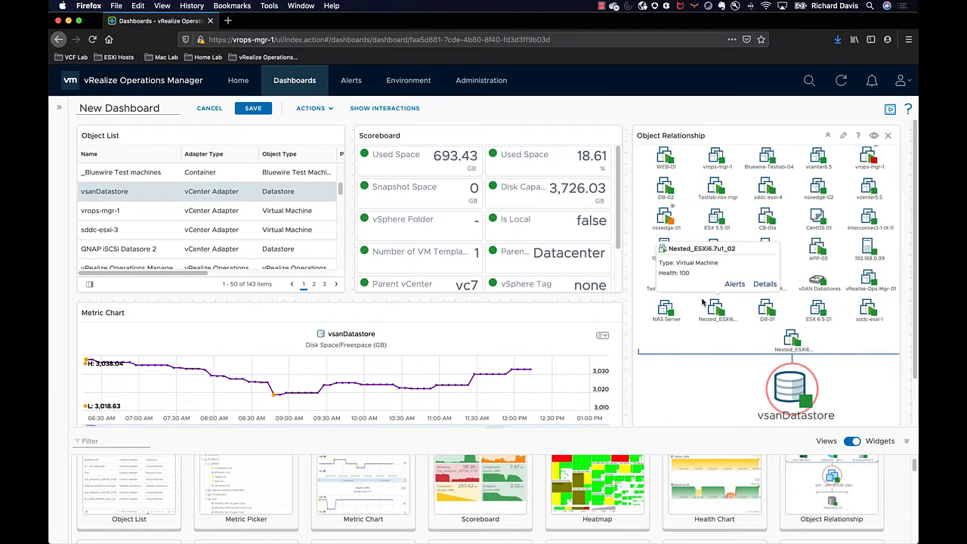
# Select ESX 5.5 01 in the relationship map, view the alerts of nsxedge-01 and close them
pyautogui.moveTo(665, 308)
pyautogui.click(721, 221)
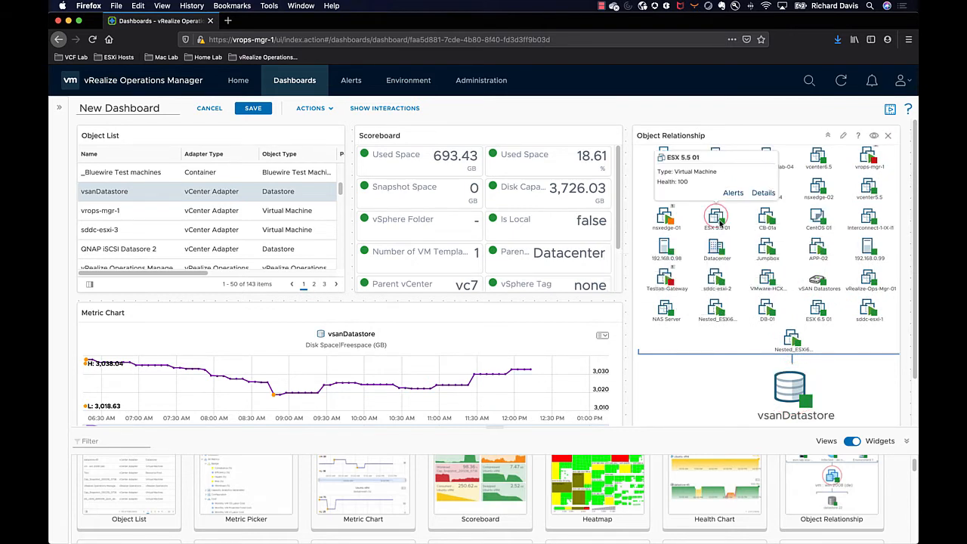
pyautogui.moveTo(674, 220)
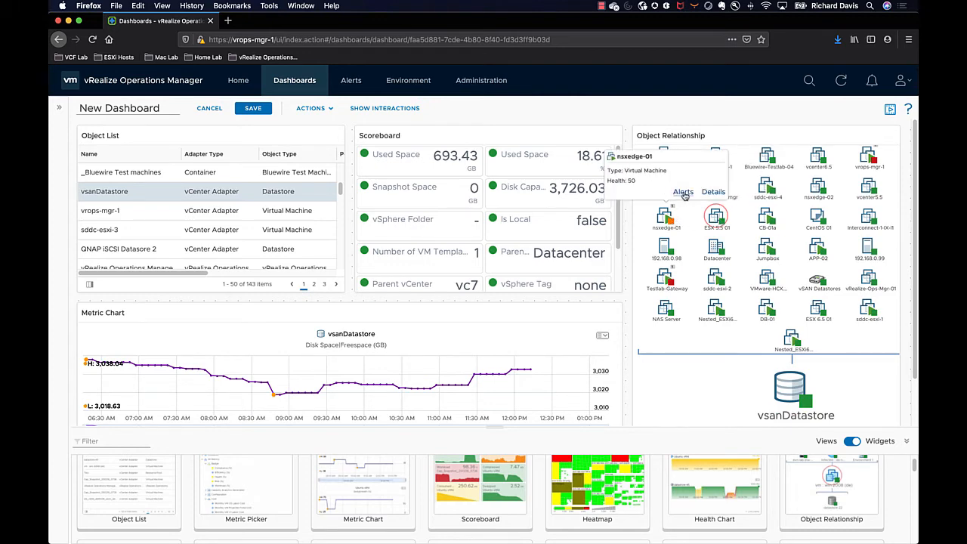
pyautogui.click(686, 193)
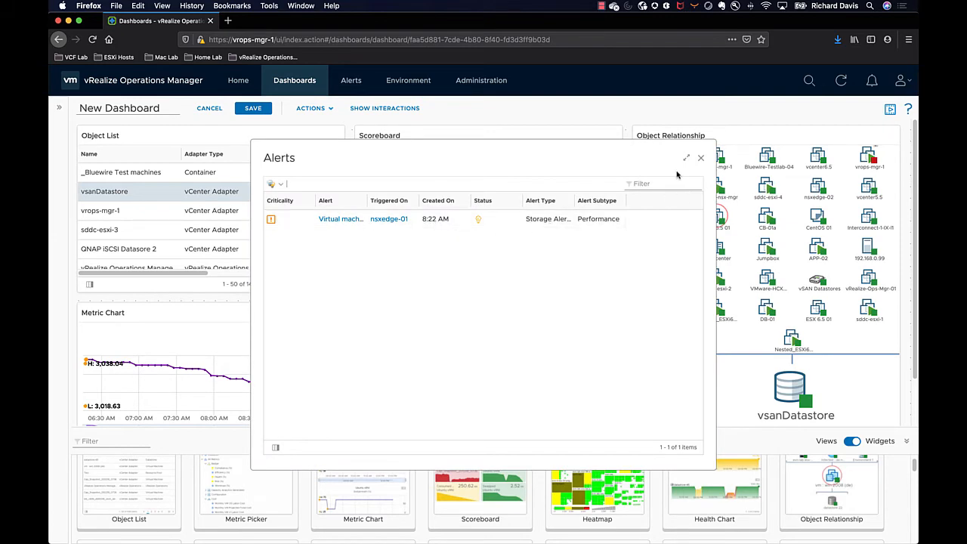
pyautogui.click(700, 157)
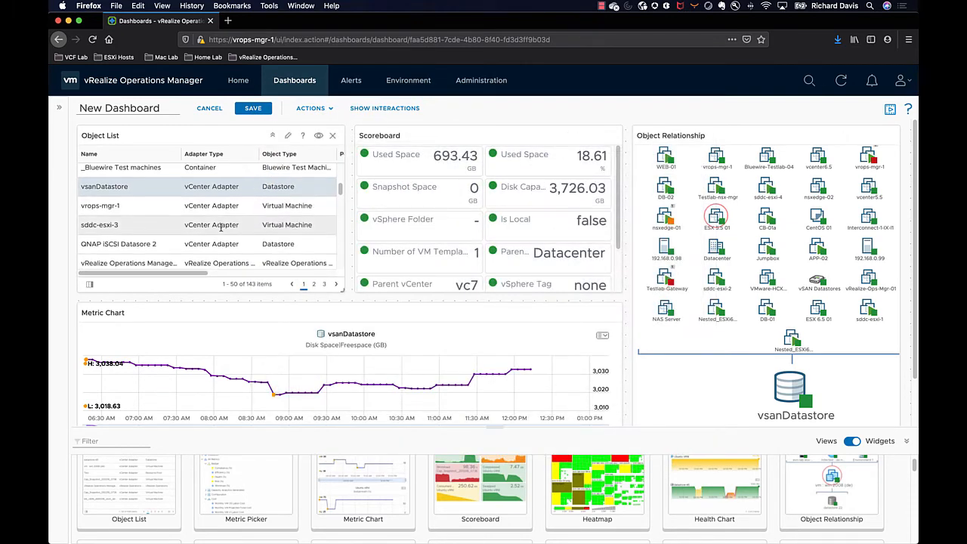
# Rename the dashboard as Bluewire Environment and save it
pyautogui.scroll(-5, 221, 227)
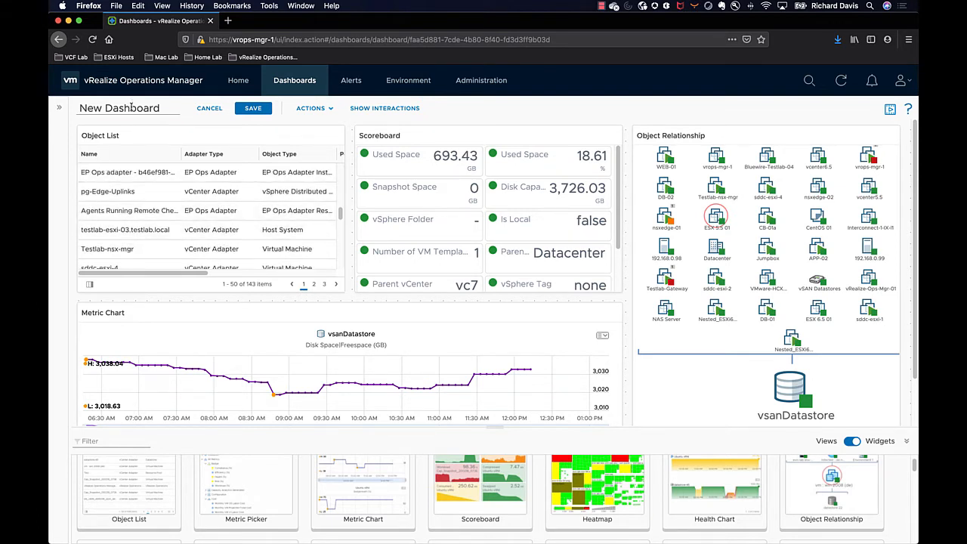
pyautogui.click(164, 108)
pyautogui.moveTo(165, 108); pyautogui.dragTo(56, 105)
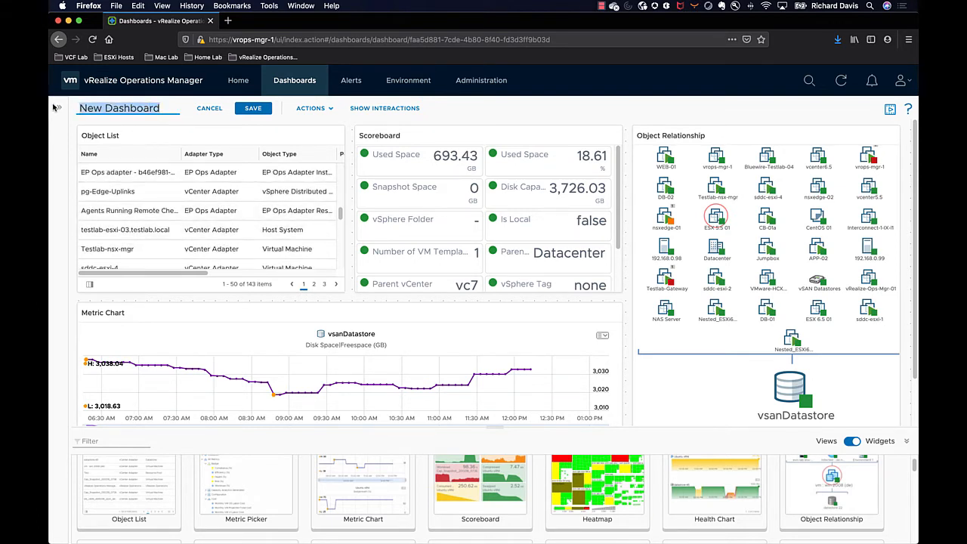
pyautogui.press('BackSpace')
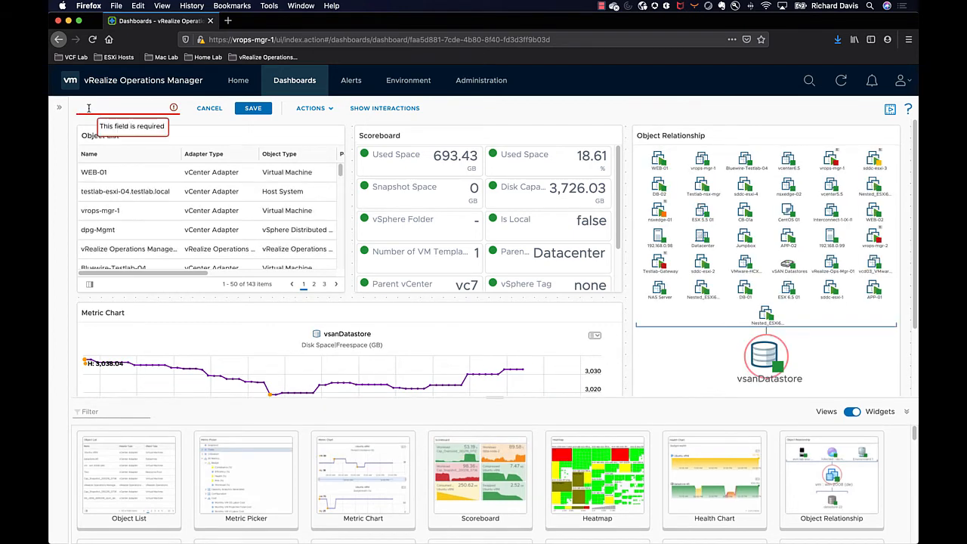
pyautogui.write('Bluewire')
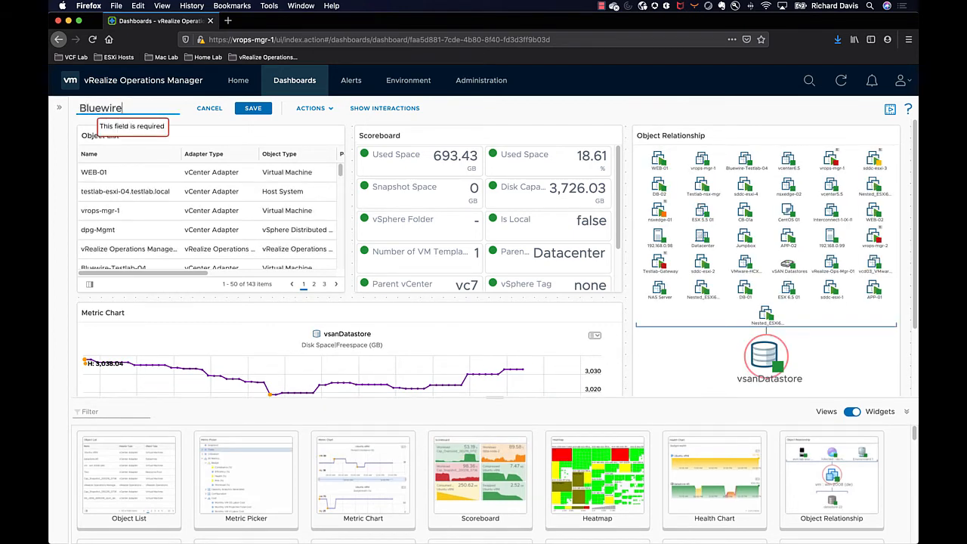
pyautogui.write(' Environment')
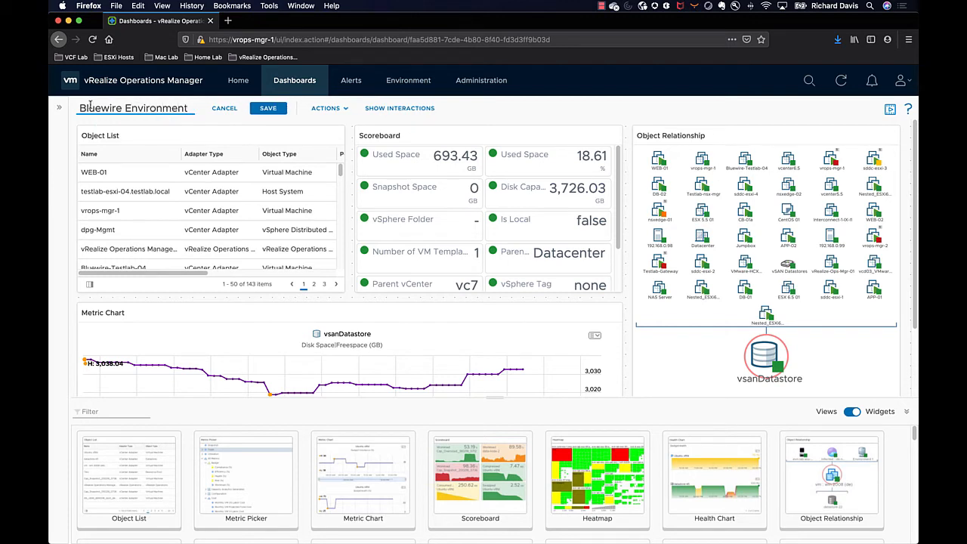
pyautogui.click(267, 110)
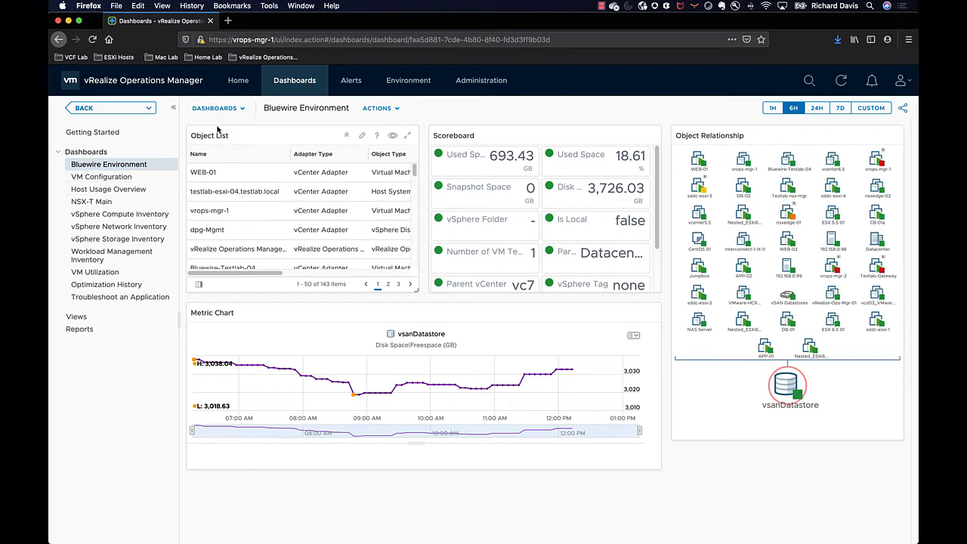
pyautogui.click(243, 111)
pyautogui.click(382, 108)
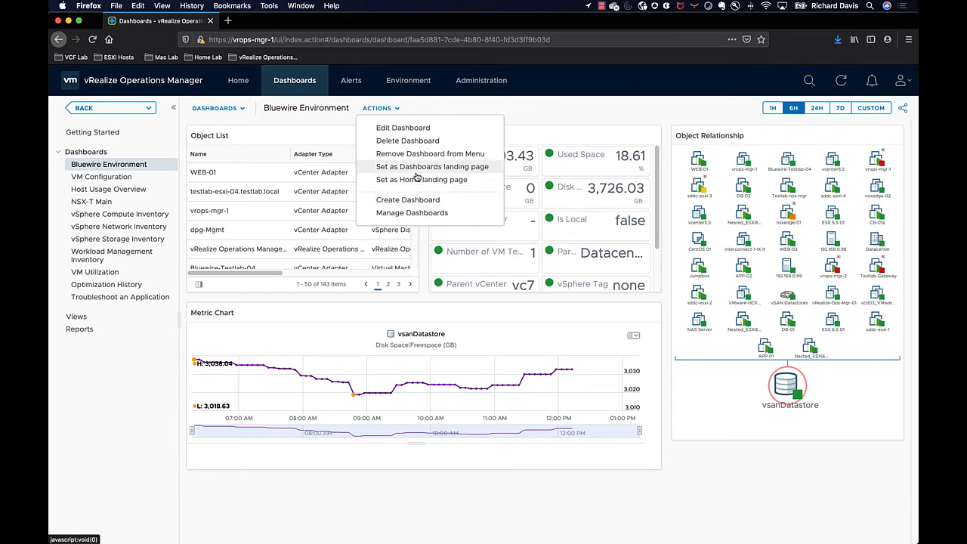
pyautogui.click(478, 133)
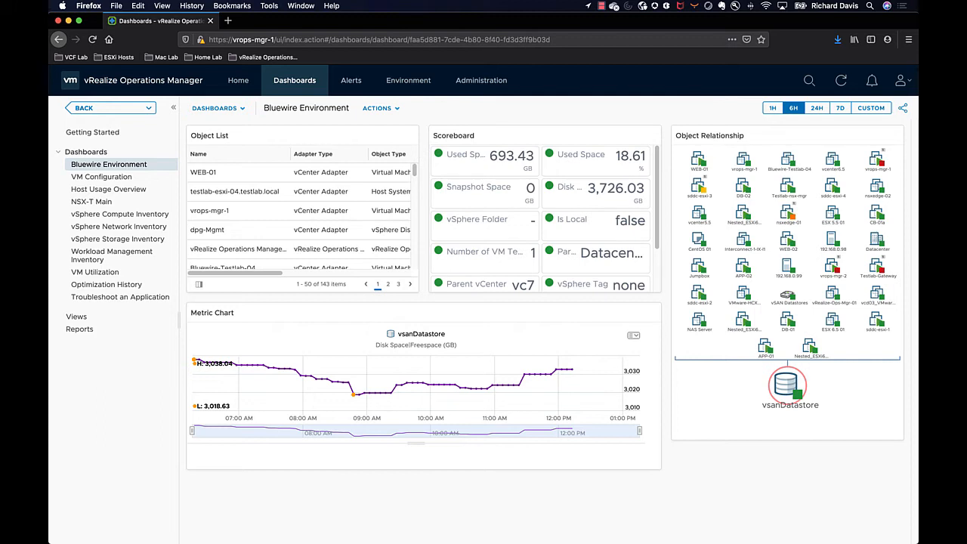
# Generate and copy a share URL for the dashboard with an expiry of 1 Day, then close the sharing dialog
pyautogui.click(906, 111)
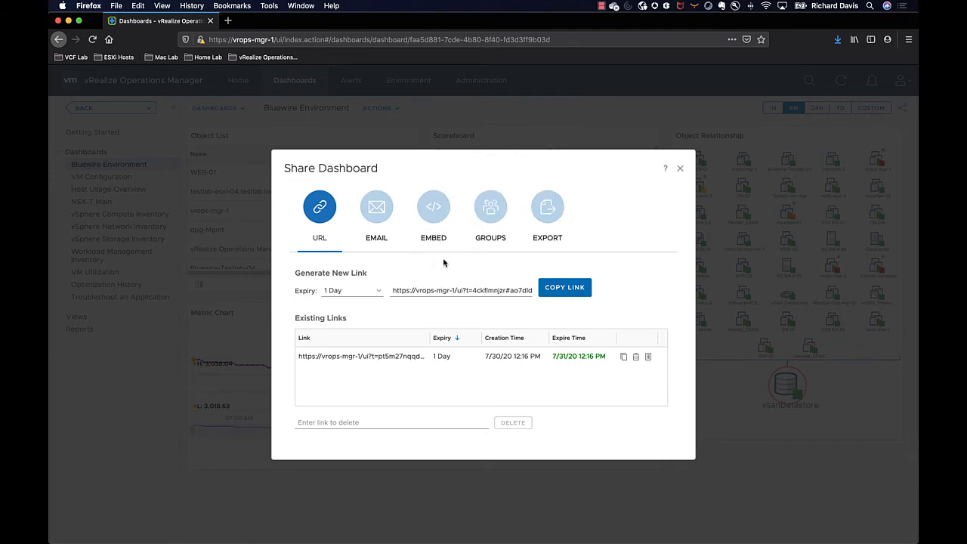
pyautogui.click(569, 289)
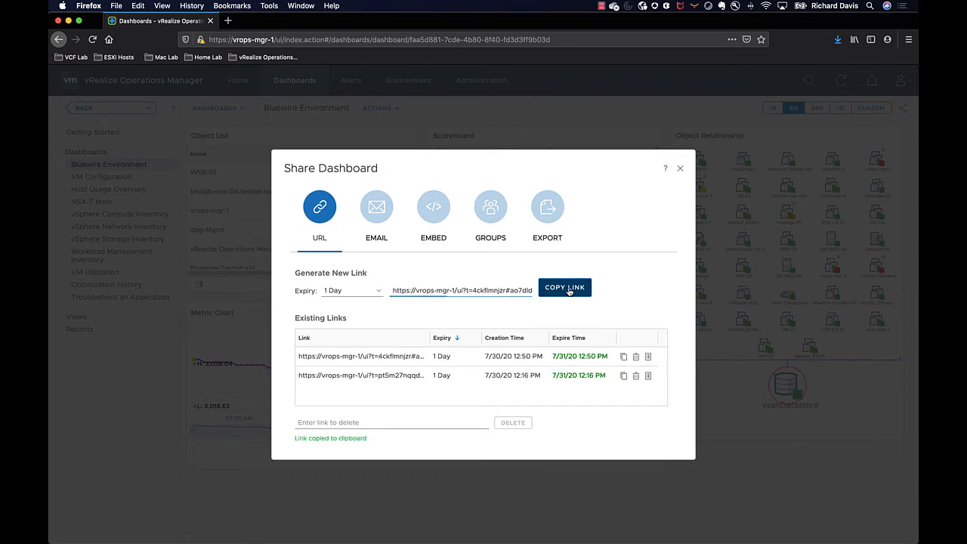
pyautogui.click(680, 170)
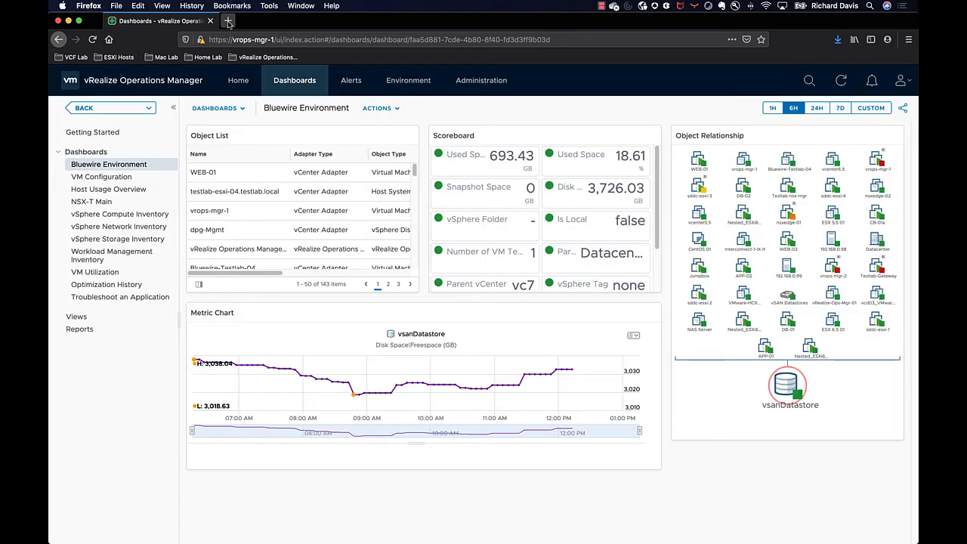
# Open the copied dashboard share link in a new browser tab
pyautogui.click(228, 21)
pyautogui.rightClick(309, 36)
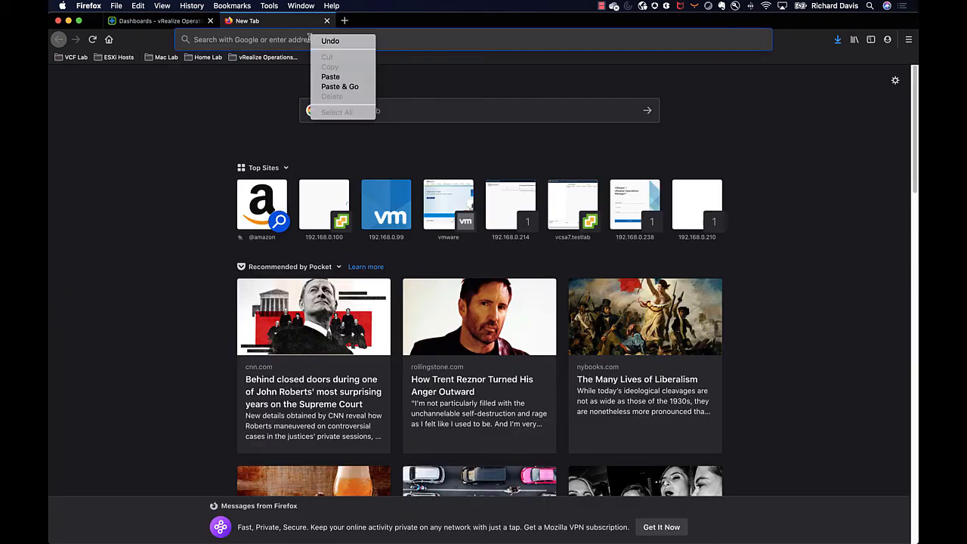
pyautogui.click(352, 91)
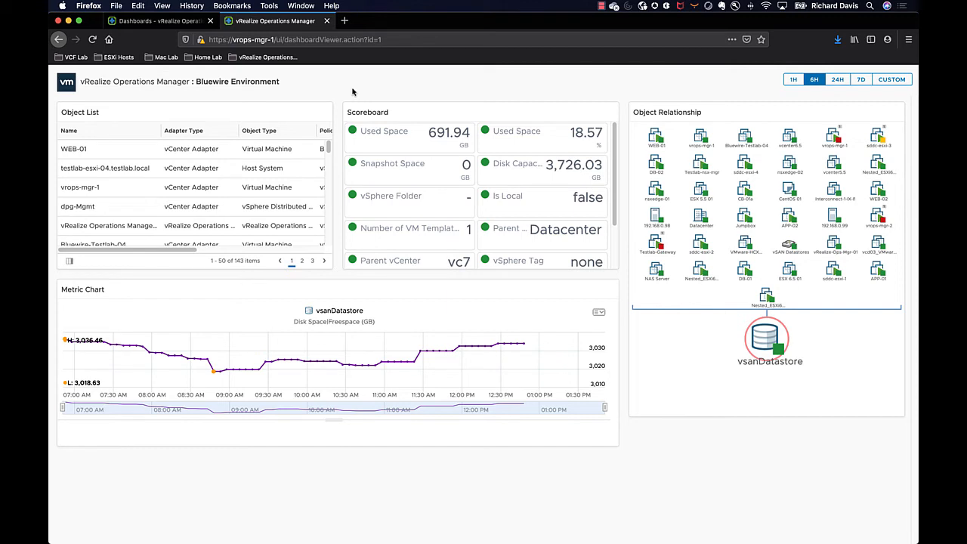
# Test the shared dashboard by selecting vcenter6.5 in its Object List
pyautogui.moveTo(385, 155)
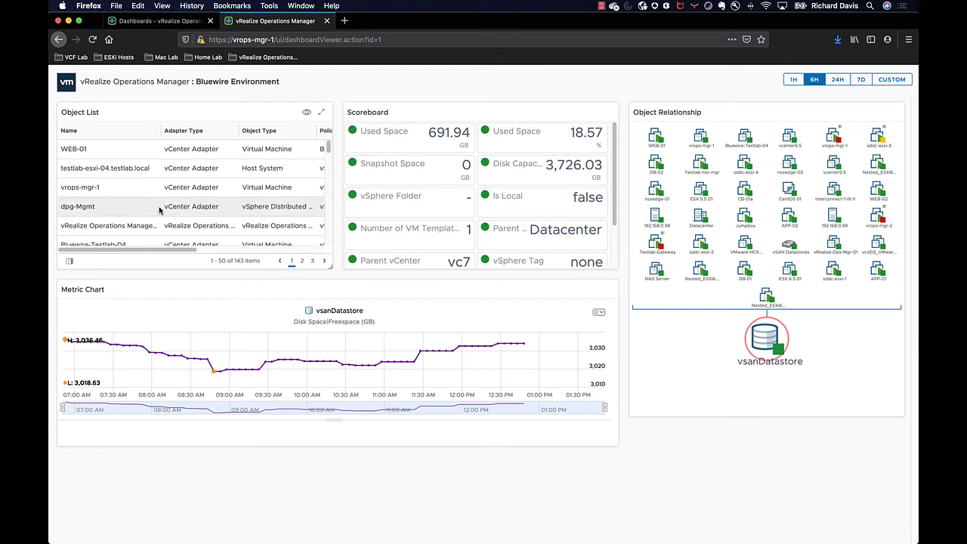
pyautogui.scroll(-3, 161, 213)
pyautogui.click(130, 227)
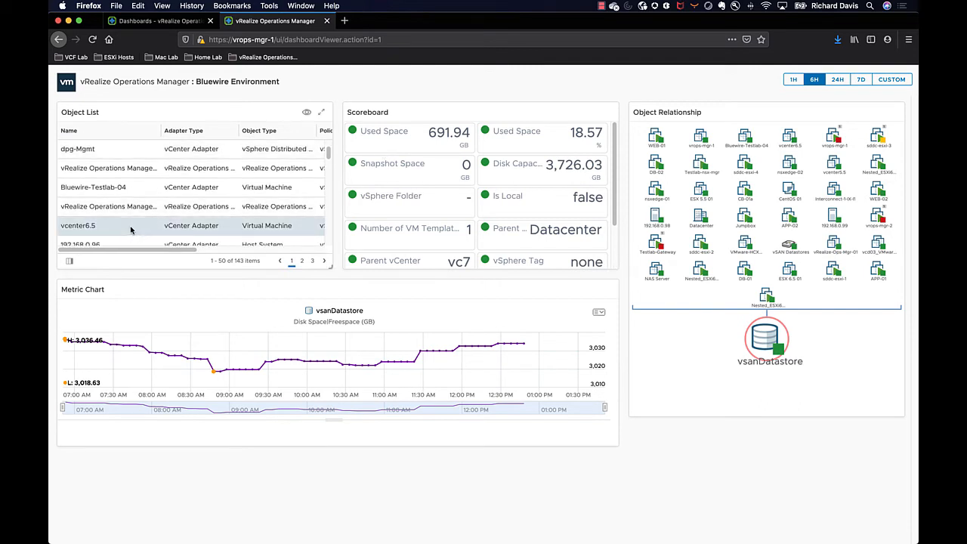
pyautogui.scroll(-2, 129, 223)
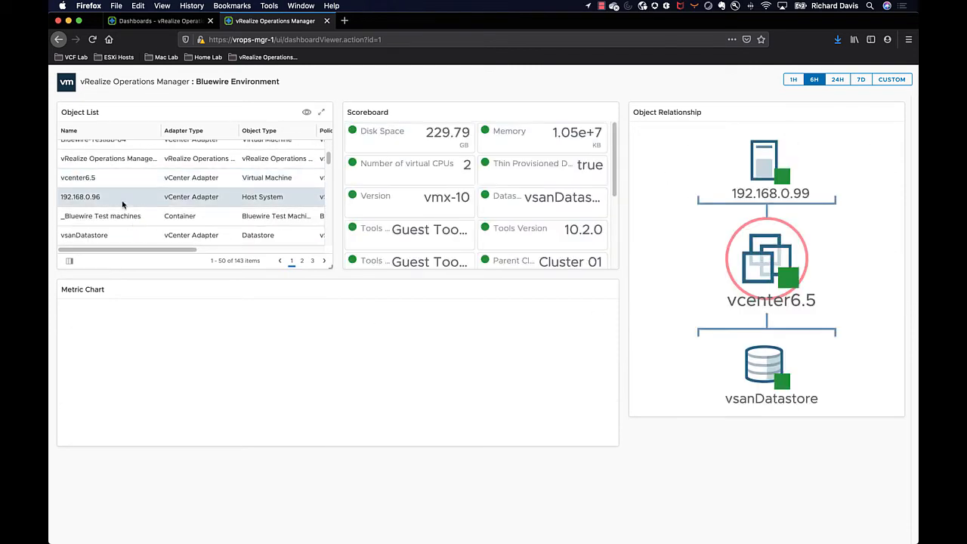
# Test the shared dashboard by selecting host 192.168.0.96 and virtual machine vcenter6.5 in the Object List
pyautogui.click(123, 201)
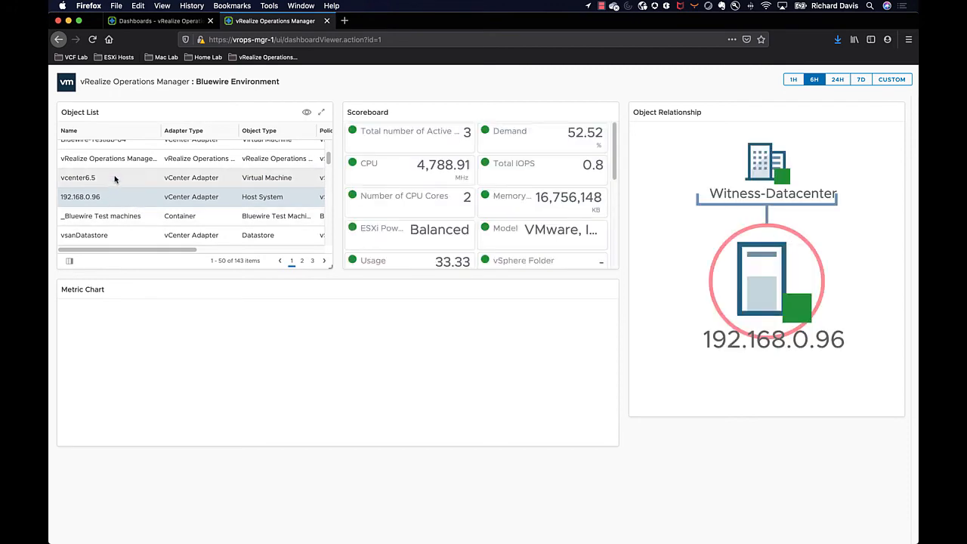
pyautogui.click(115, 178)
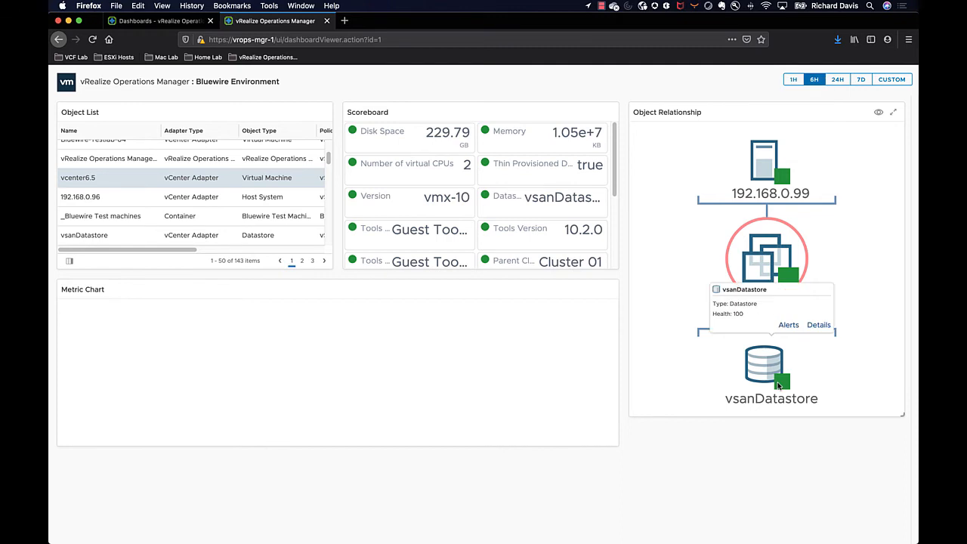
# Sort the Object List by Name in ascending order and select Non vSAN Datastores to test the linked widgets
pyautogui.scroll(-2, 185, 237)
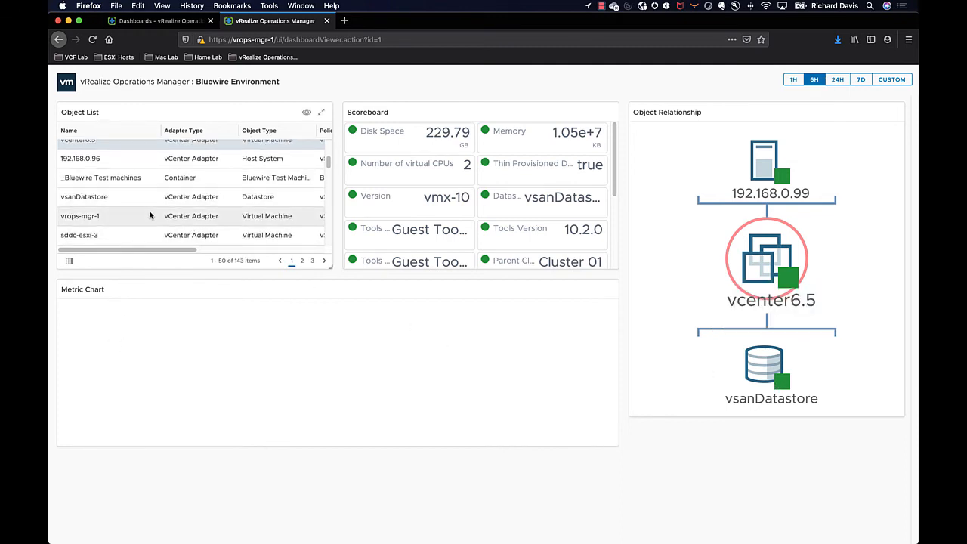
pyautogui.scroll(-2, 149, 216)
pyautogui.scroll(3, 174, 193)
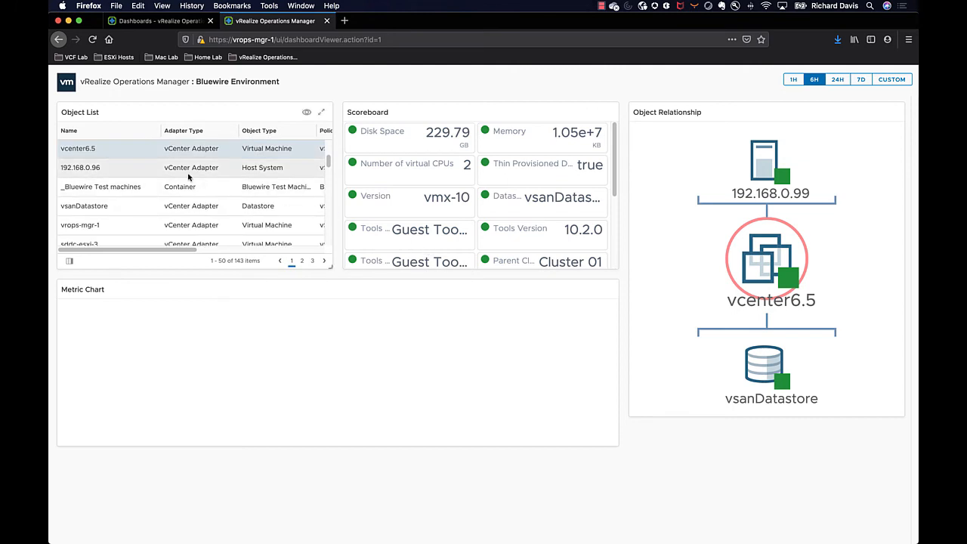
pyautogui.click(110, 133)
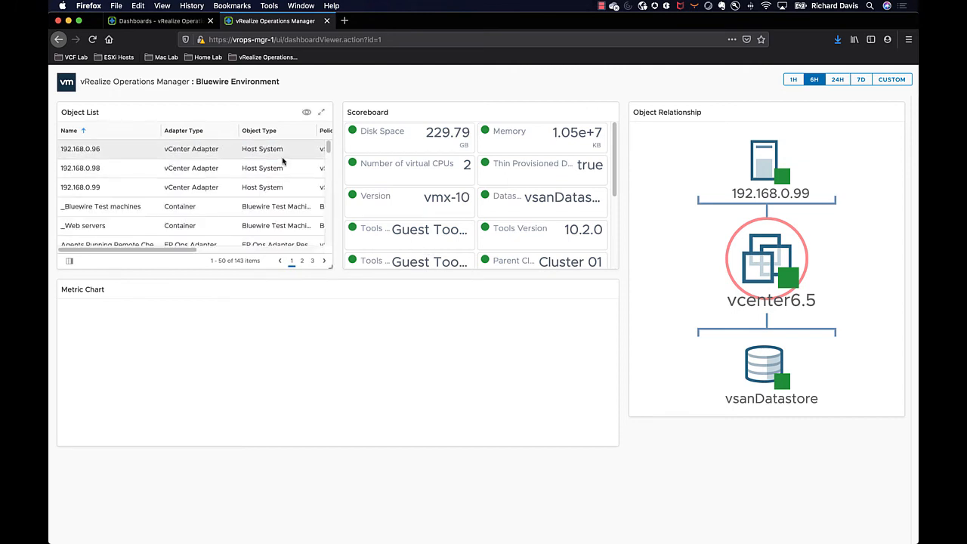
pyautogui.moveTo(328, 147); pyautogui.dragTo(331, 254)
pyautogui.scroll(1, 123, 173)
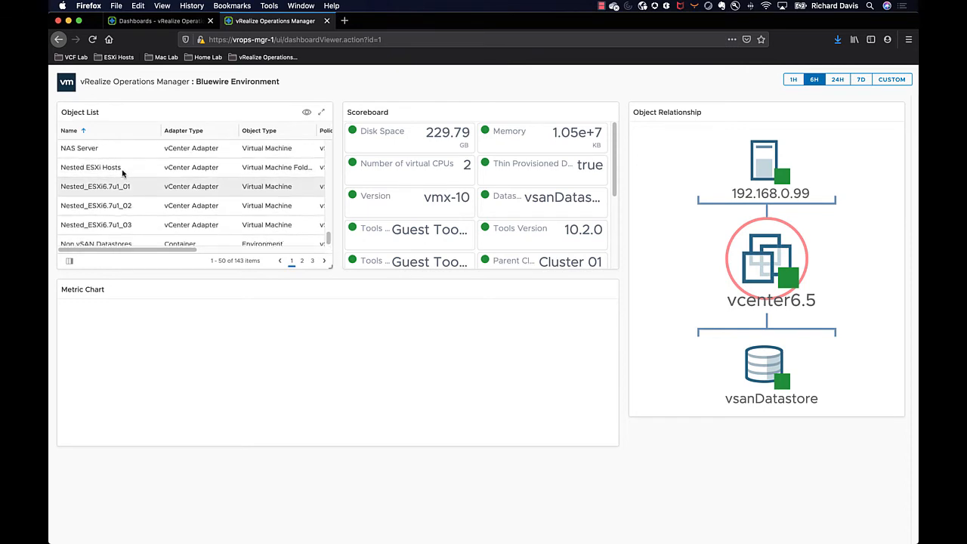
pyautogui.scroll(20, 123, 173)
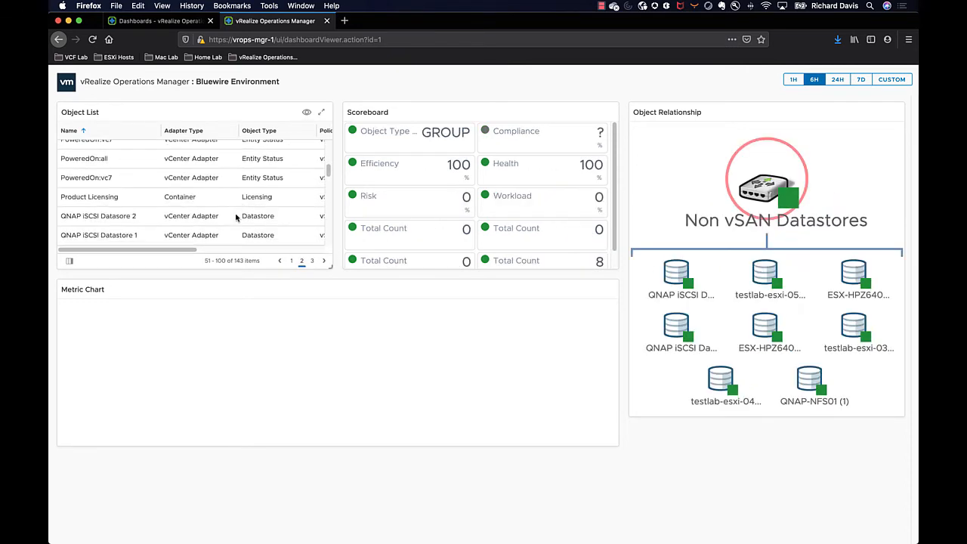
# Test the Metric Chart by selecting QNAP iSCSI Datastore 1 and QNAP iSCSI Datasore 2, and close the shared dashboard tab
pyautogui.scroll(-2, 237, 216)
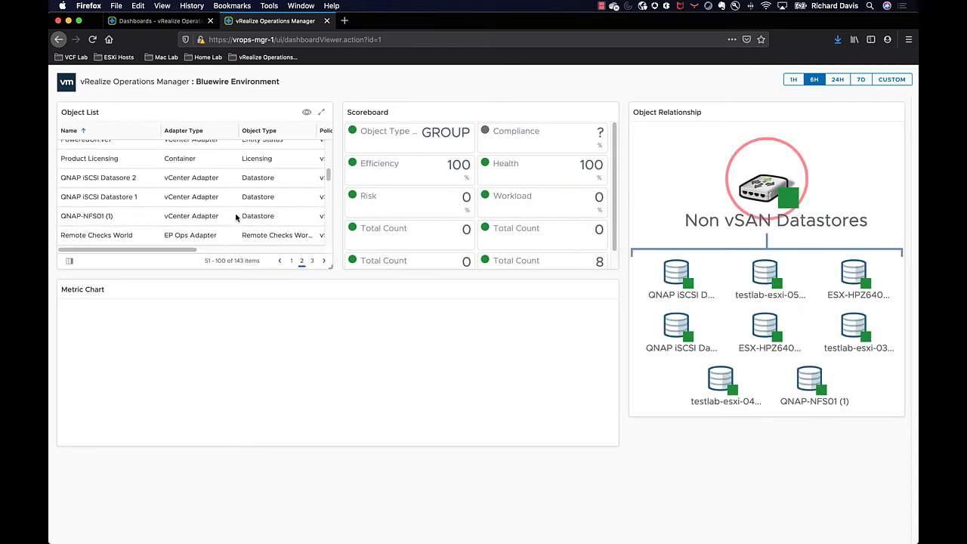
pyautogui.click(172, 205)
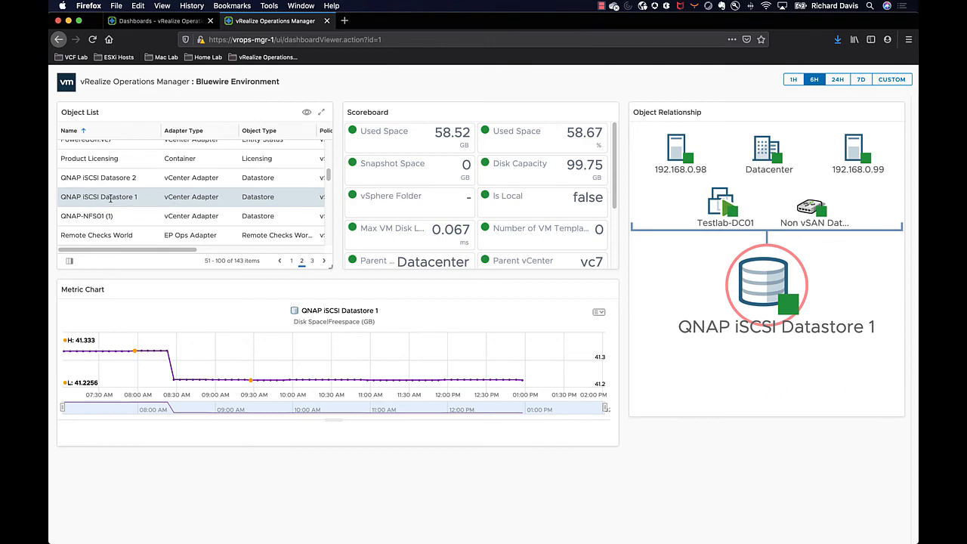
pyautogui.click(138, 180)
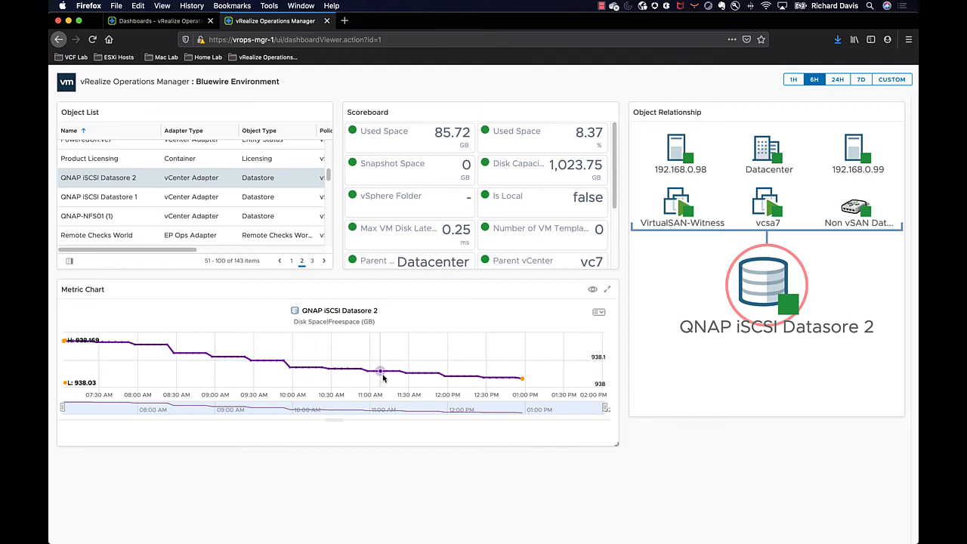
pyautogui.moveTo(382, 375)
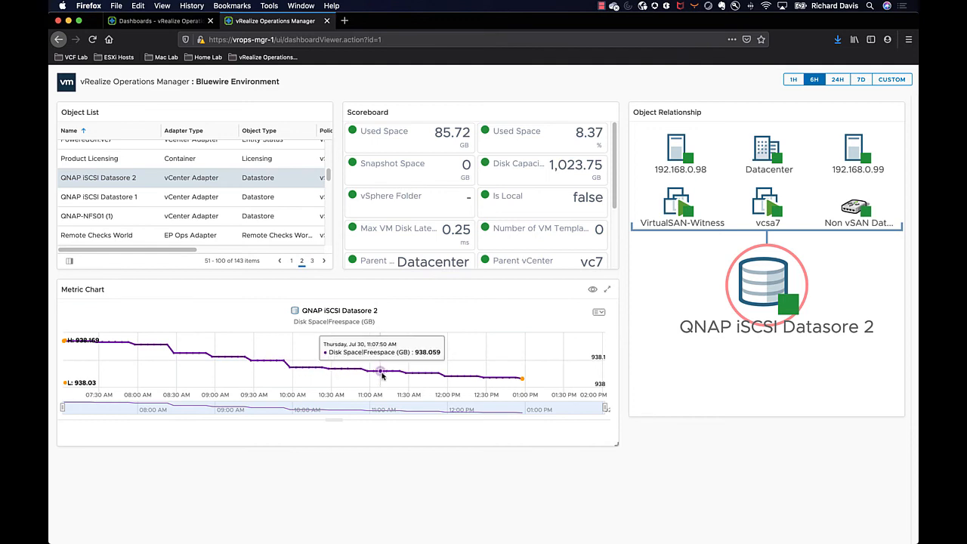
pyautogui.hotkey('ctrl', 'w')
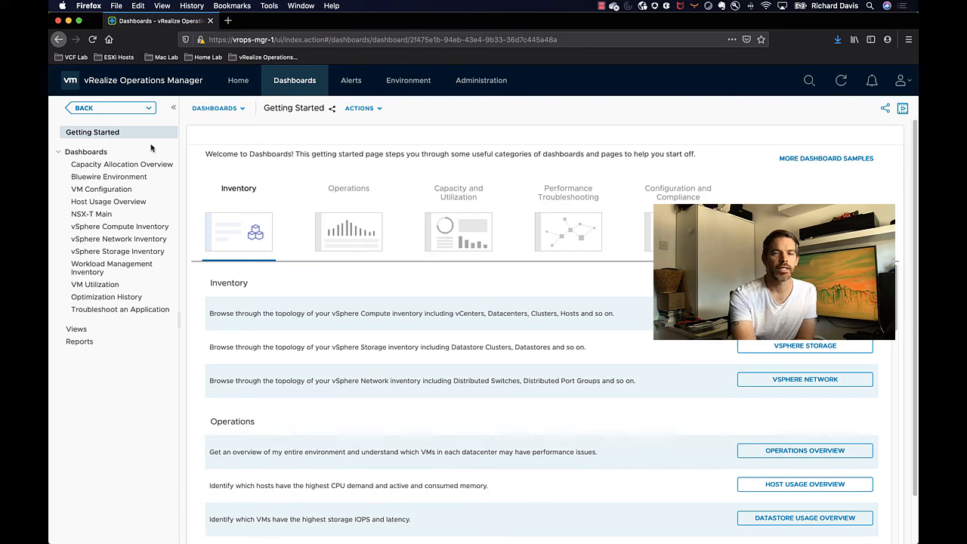
# Review the predefined dashboards on the Getting Started page, from Inventory and Operations to Performance Troubleshooting and Configuration and Compliance
pyautogui.scroll(-1, 755, 361)
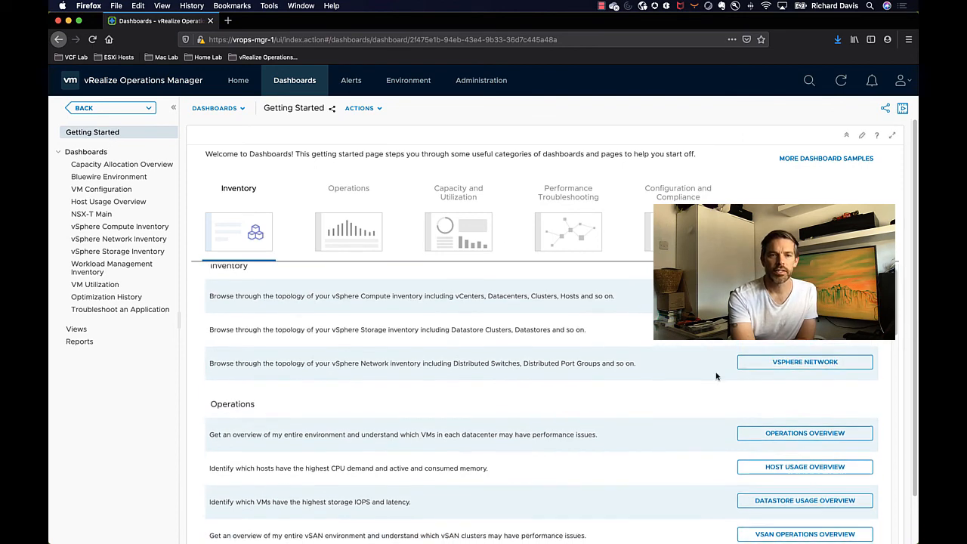
pyautogui.scroll(-2, 244, 316)
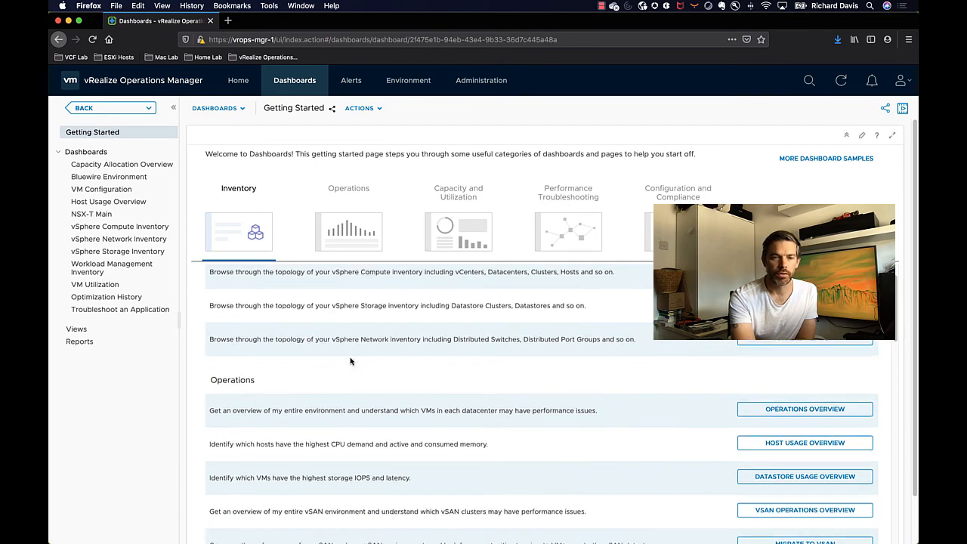
pyautogui.scroll(1, 213, 334)
pyautogui.scroll(-10, 289, 364)
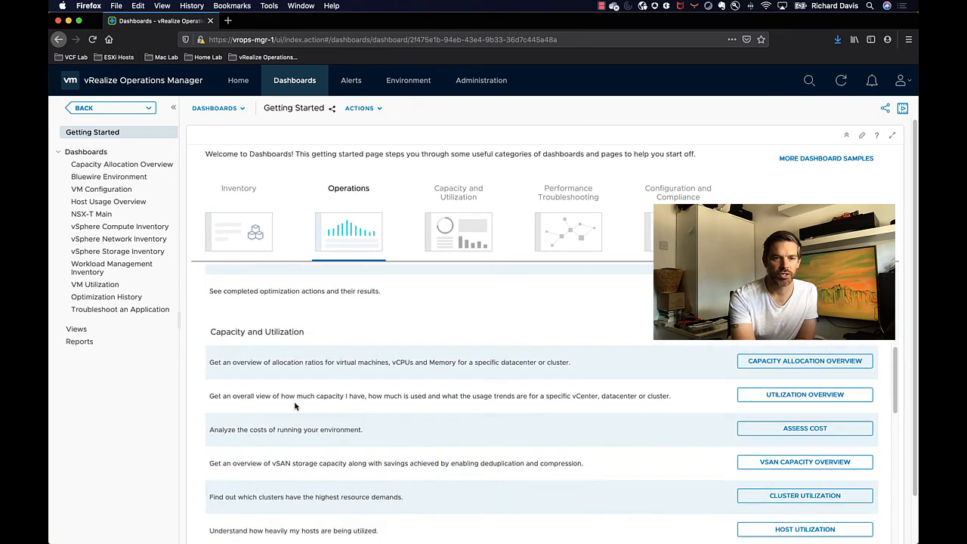
pyautogui.scroll(-7, 458, 393)
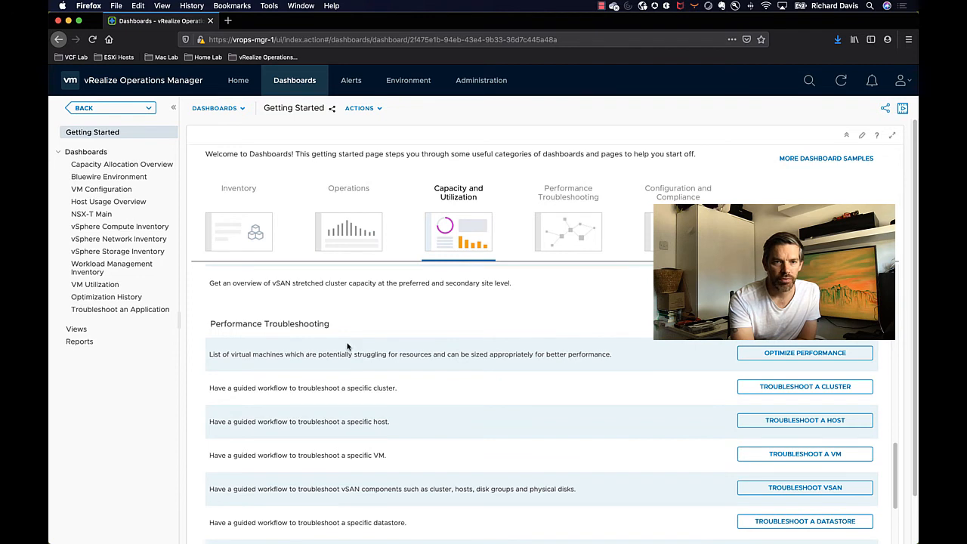
pyautogui.scroll(-1, 354, 393)
pyautogui.scroll(-2, 360, 448)
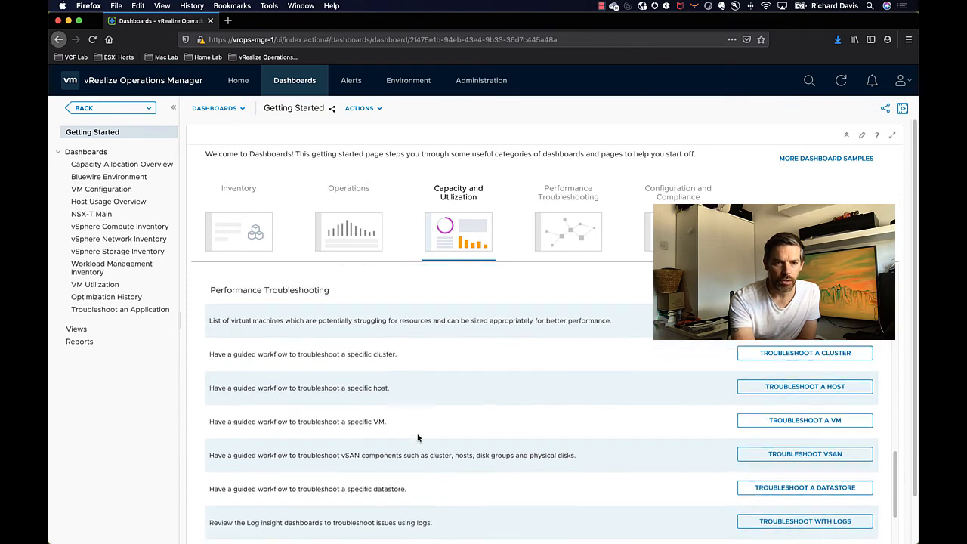
pyautogui.moveTo(244, 356); pyautogui.dragTo(244, 362)
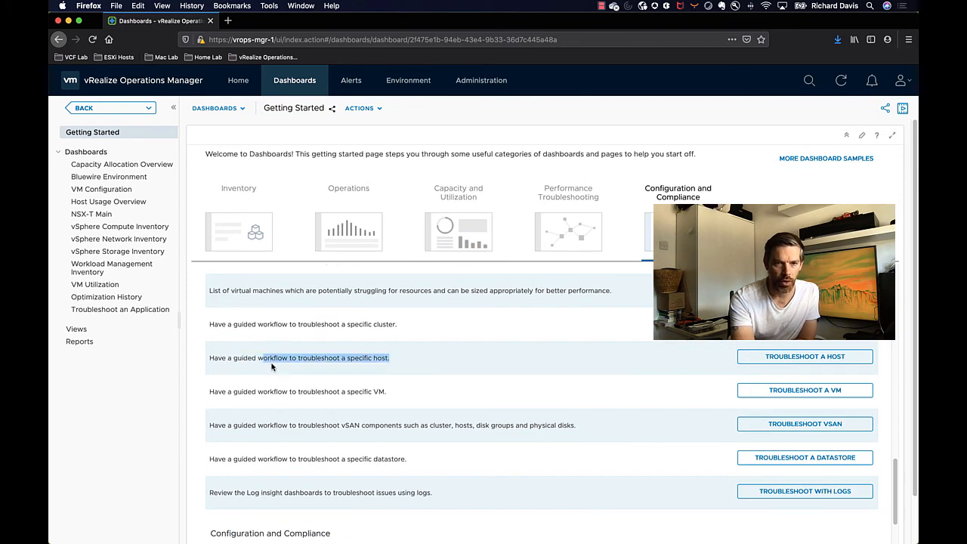
pyautogui.click(272, 368)
pyautogui.scroll(-3, 548, 392)
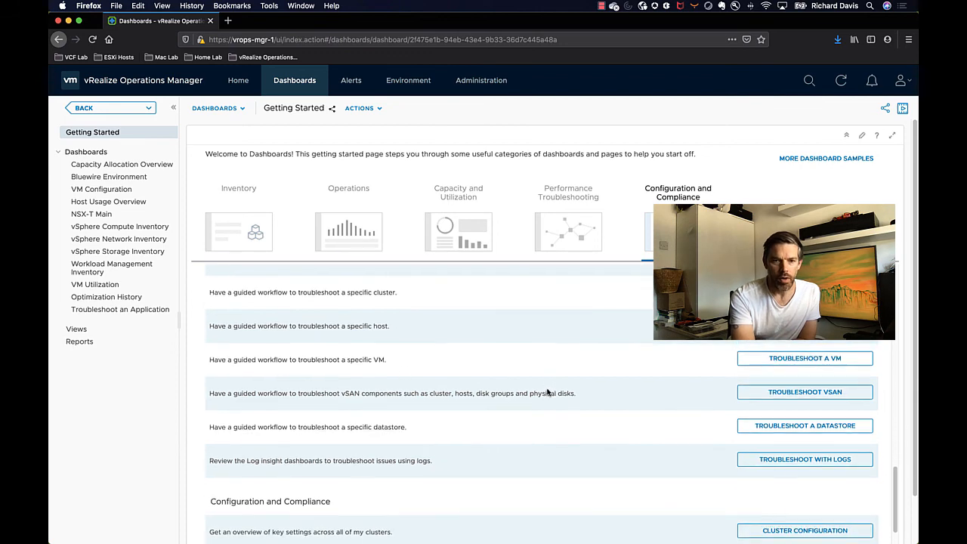
pyautogui.scroll(-2, 425, 408)
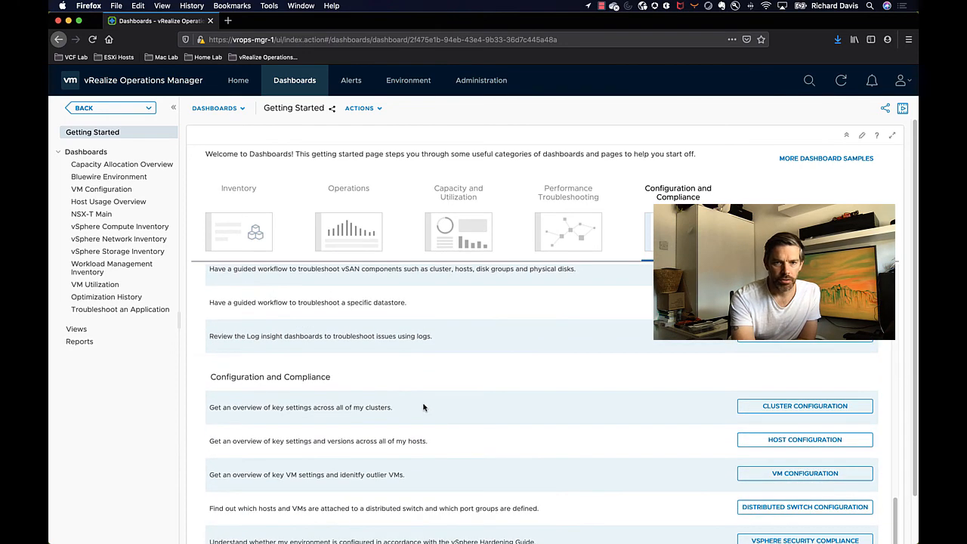
pyautogui.scroll(5, 650, 378)
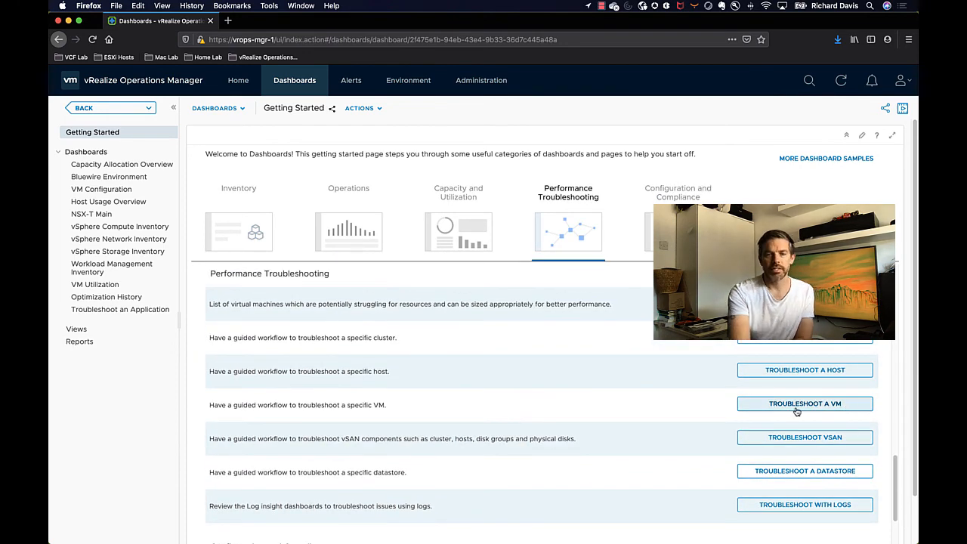